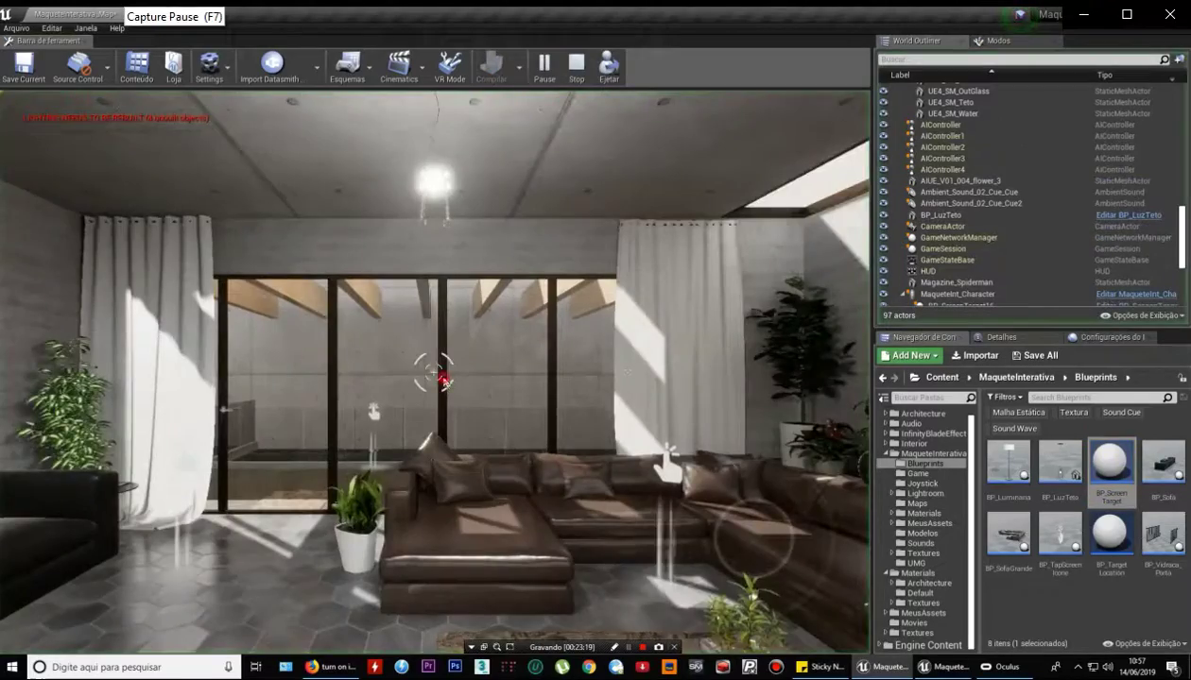
Play the living-room level and look up at the ceiling lamp through the walkthrough camera.
{"action": "left_click_drag", "start_coordinate": [442, 380], "coordinate": [437, 276]}
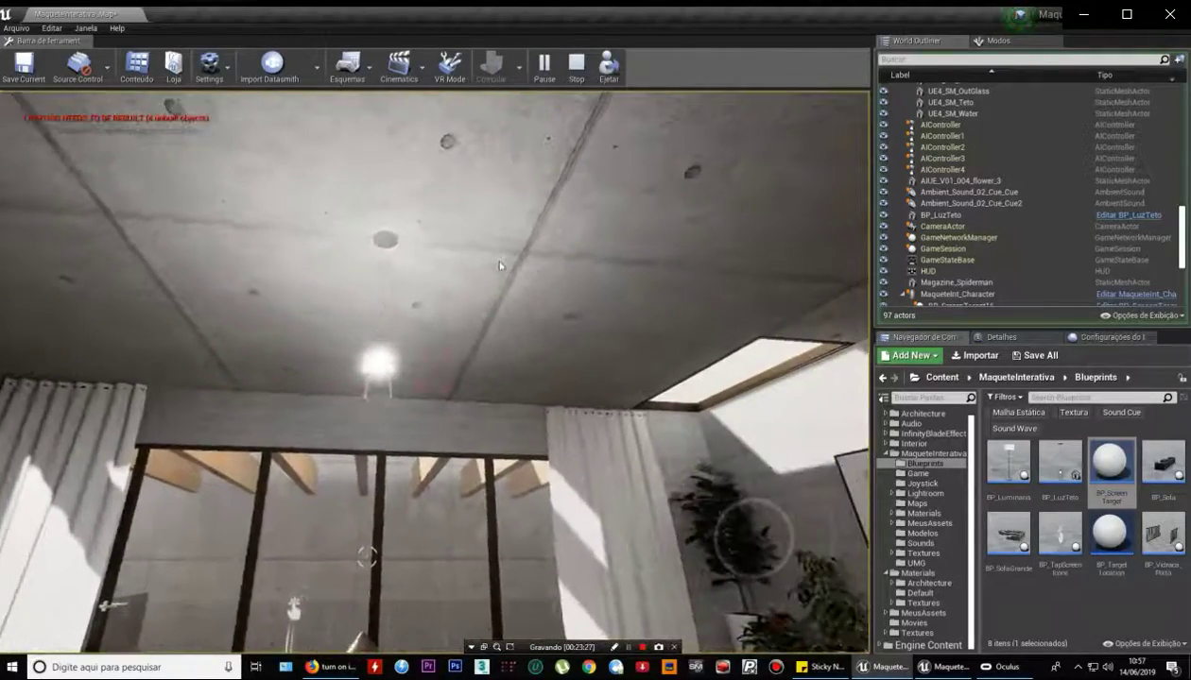
{"action": "mouse_move", "coordinate": [306, 455]}
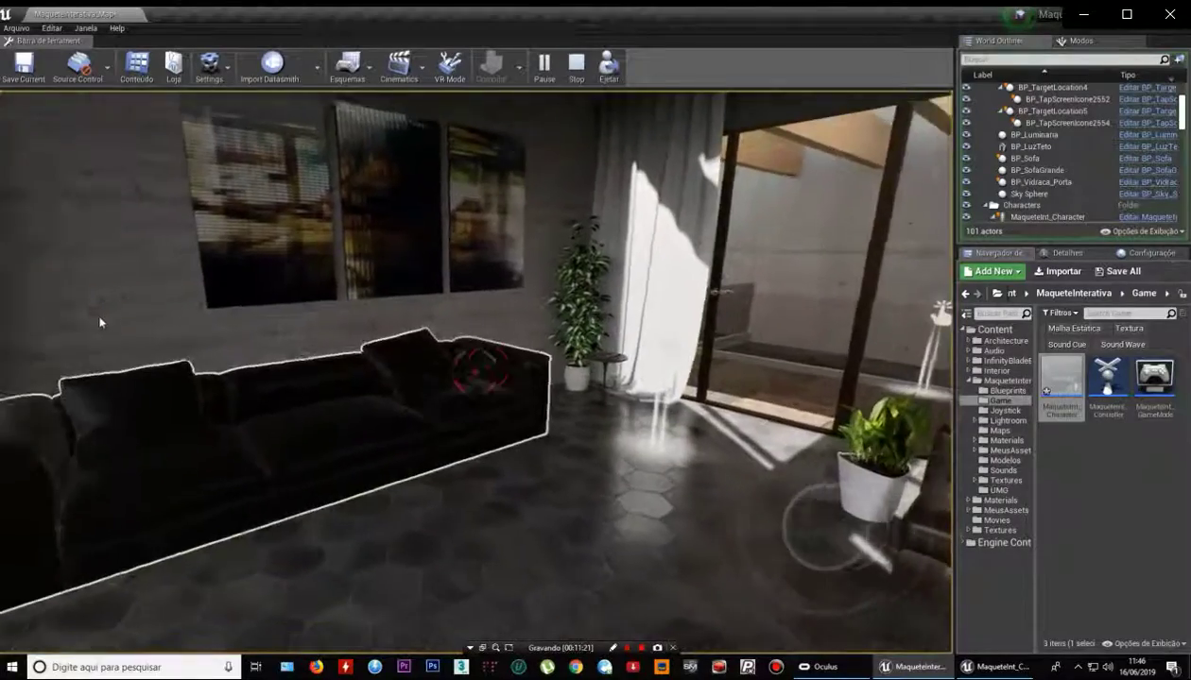
Stop the playtest and raise the lamp's point-light value to about 1015.
{"action": "key", "text": "Escape"}
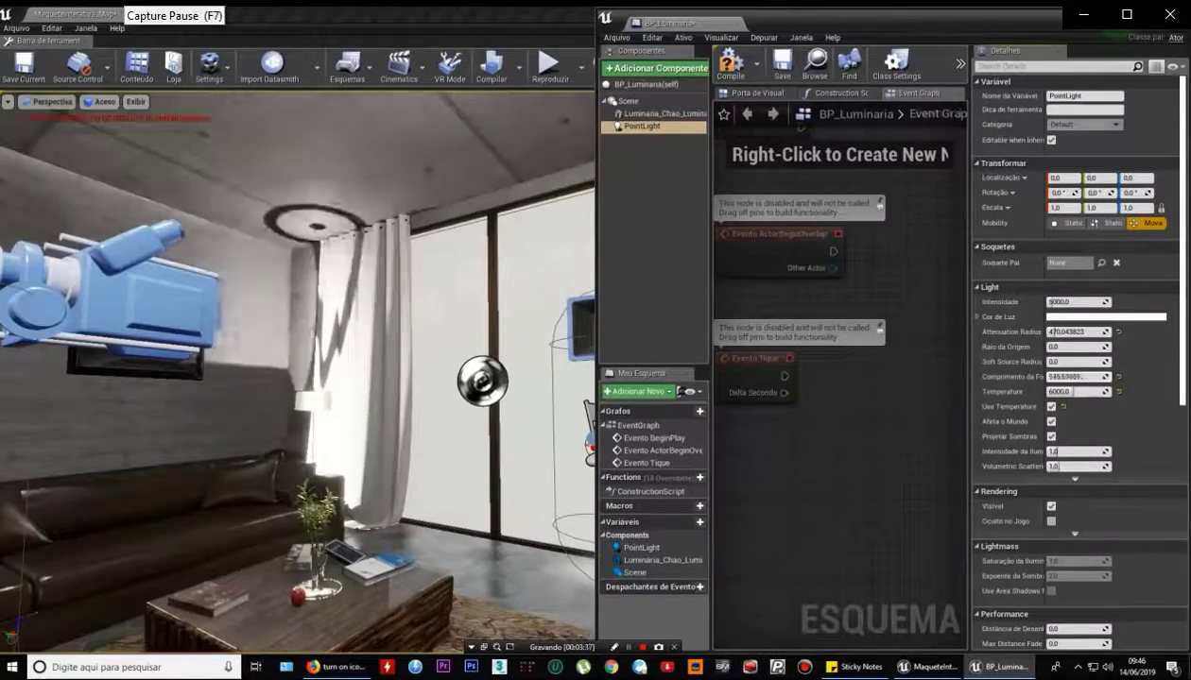
{"action": "left_click_drag", "start_coordinate": [1077, 376], "coordinate": [1096, 377]}
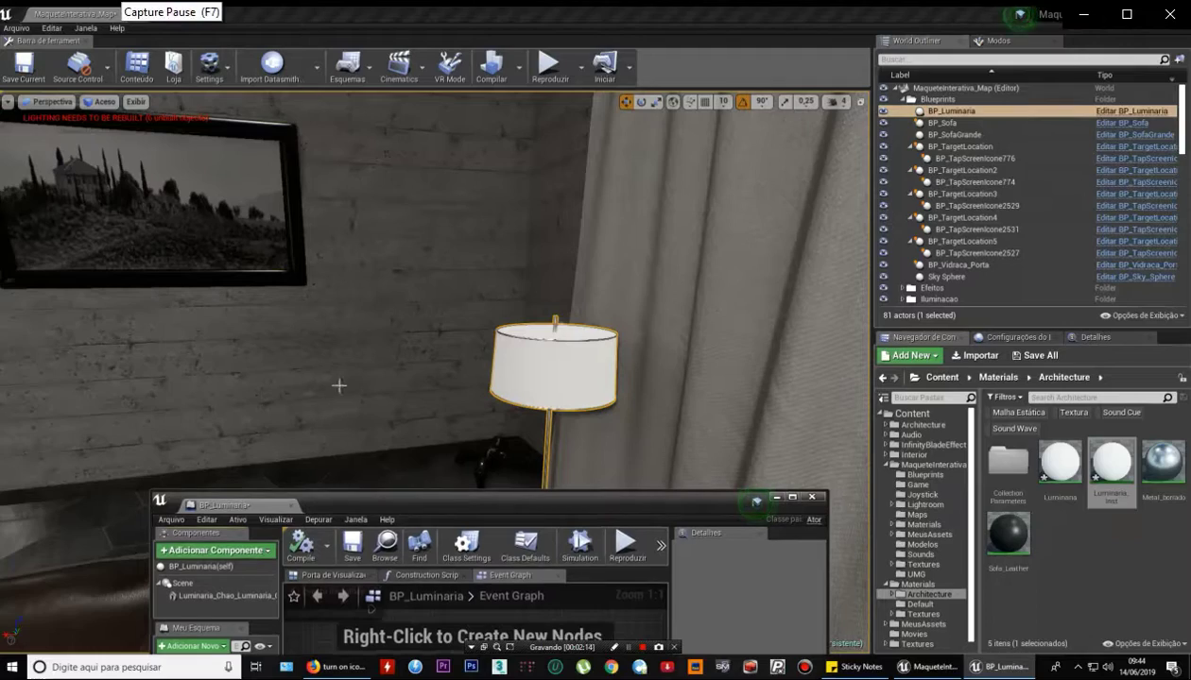
{"action": "left_click", "coordinate": [940, 87]}
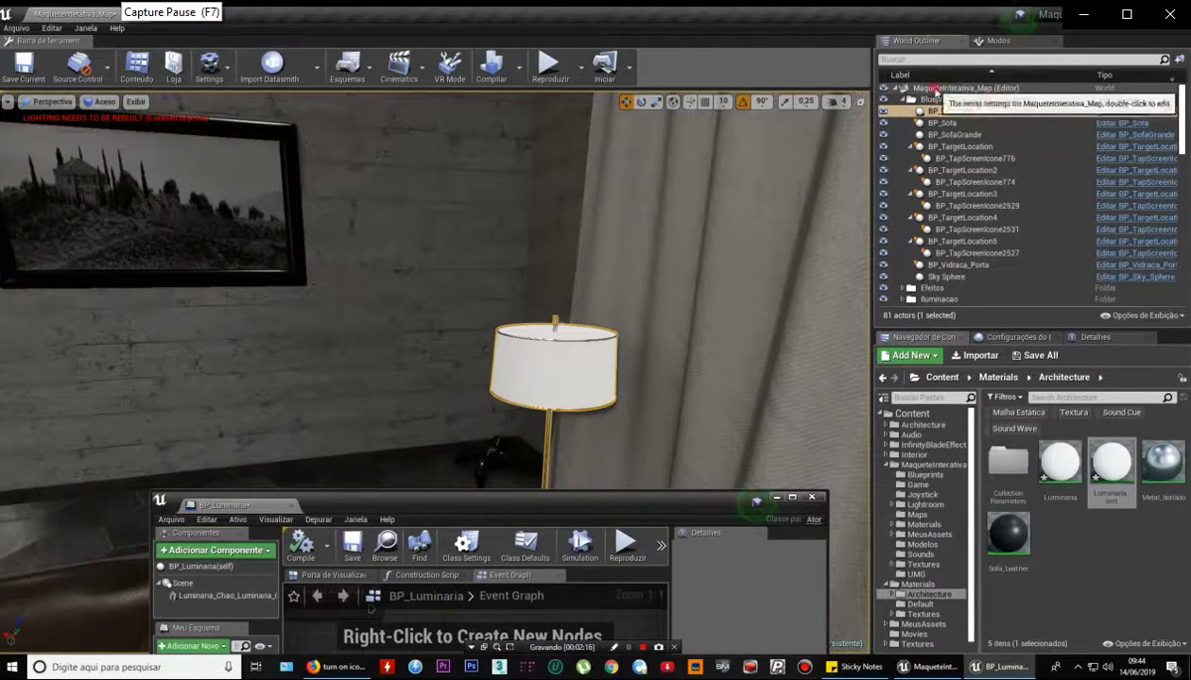
Dock the lamp blueprint beside the level view and compile its changes.
{"action": "left_click_drag", "start_coordinate": [528, 511], "coordinate": [1189, 283]}
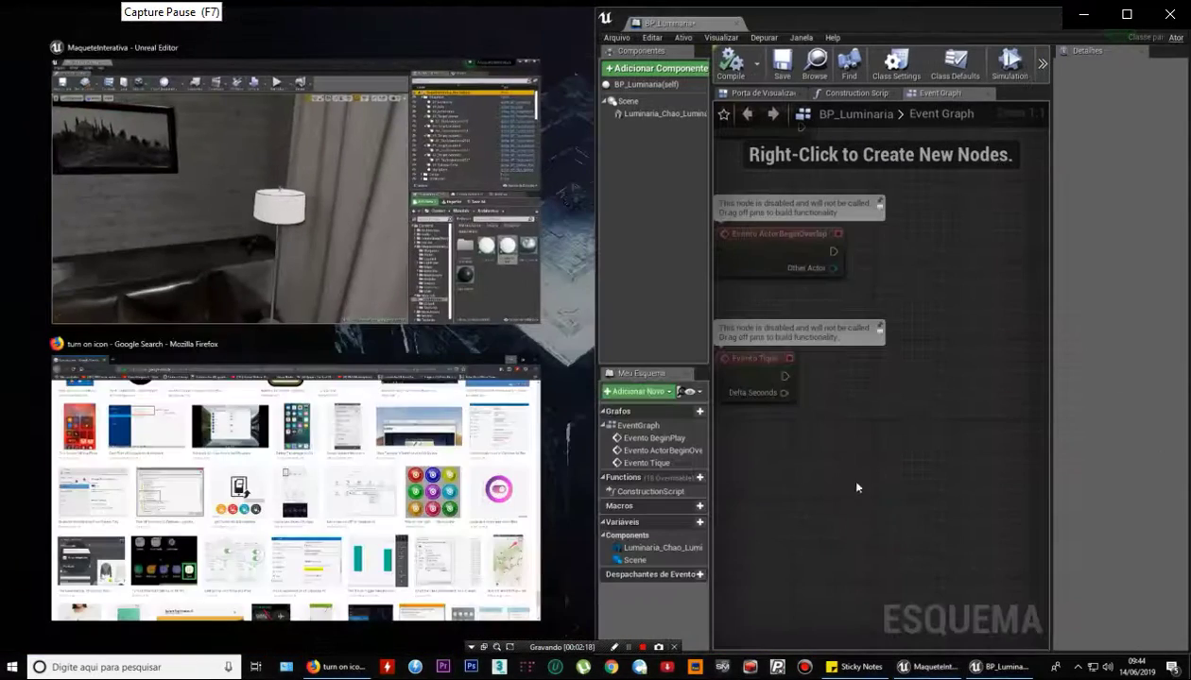
{"action": "left_click", "coordinate": [667, 196]}
{"action": "left_click", "coordinate": [677, 74]}
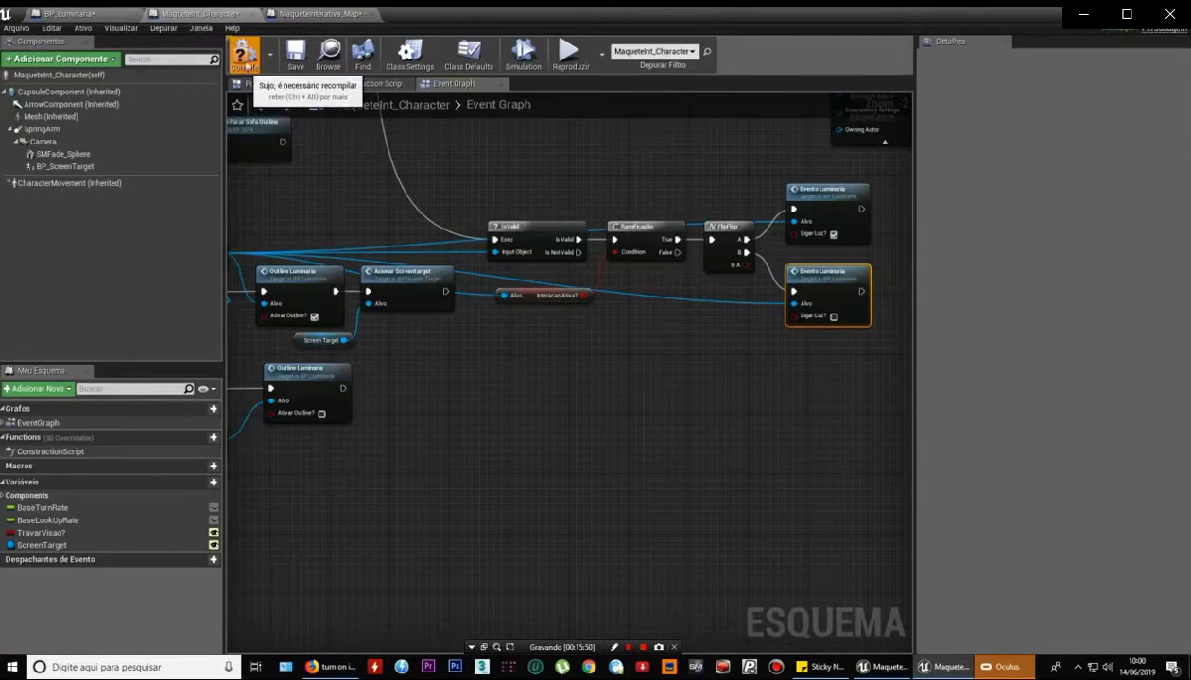
{"action": "left_click", "coordinate": [246, 66]}
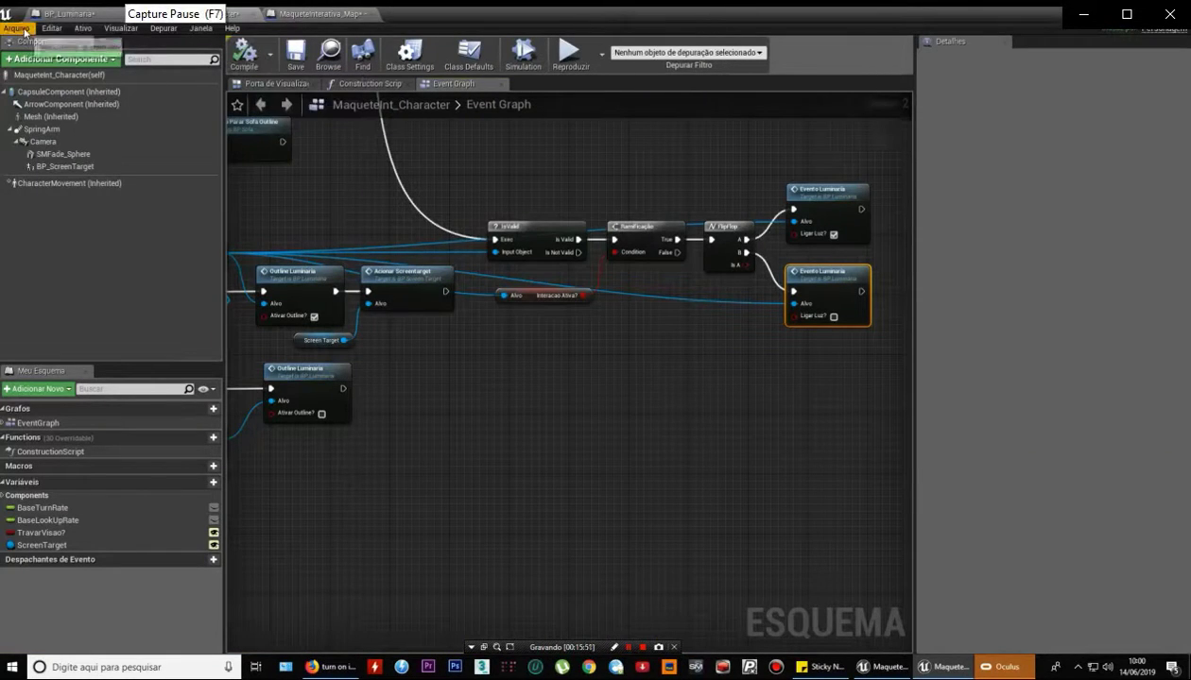
Save the map and run the level again from the level editor.
{"action": "left_click", "coordinate": [19, 28]}
{"action": "left_click", "coordinate": [37, 98]}
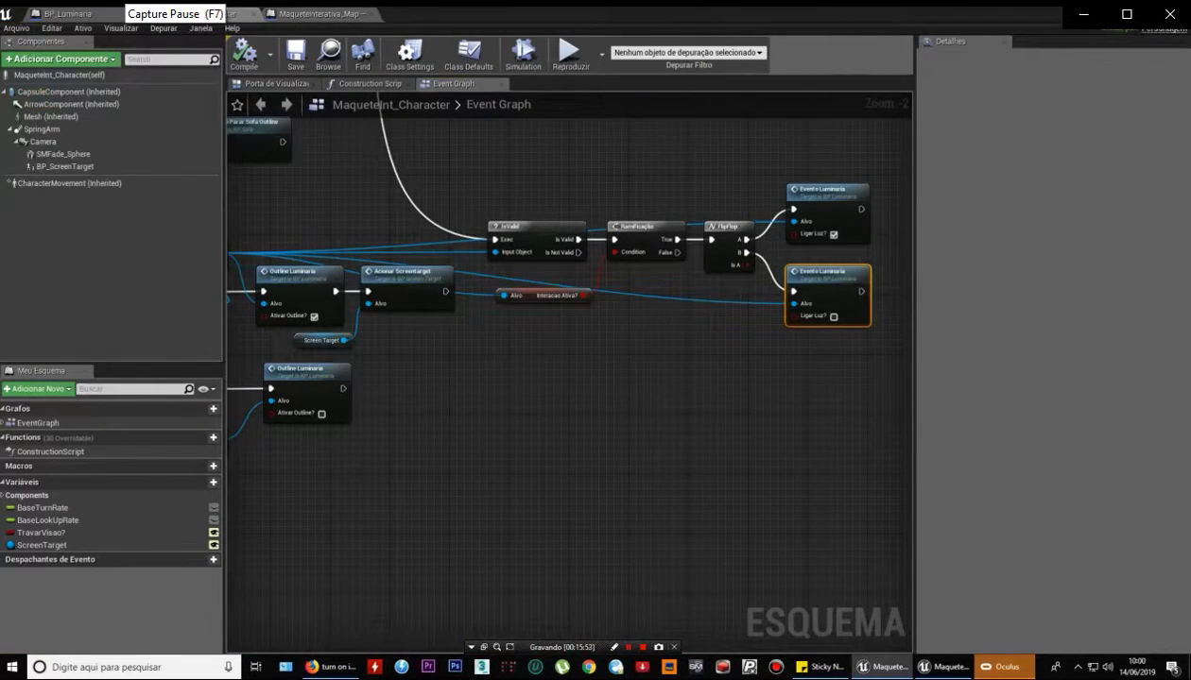
{"action": "key", "text": "alt+Tab"}
{"action": "left_click", "coordinate": [545, 68]}
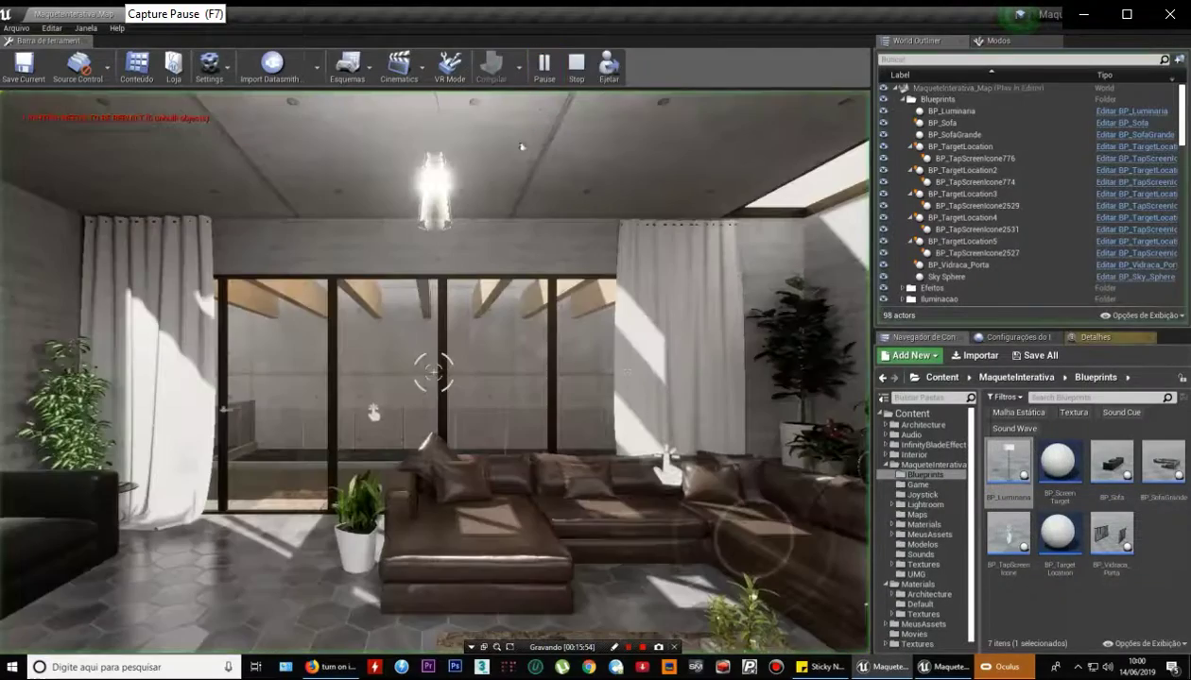
Move the walkthrough view to the lamp by the forest window, then back toward the sofas.
{"action": "left_click", "coordinate": [620, 298]}
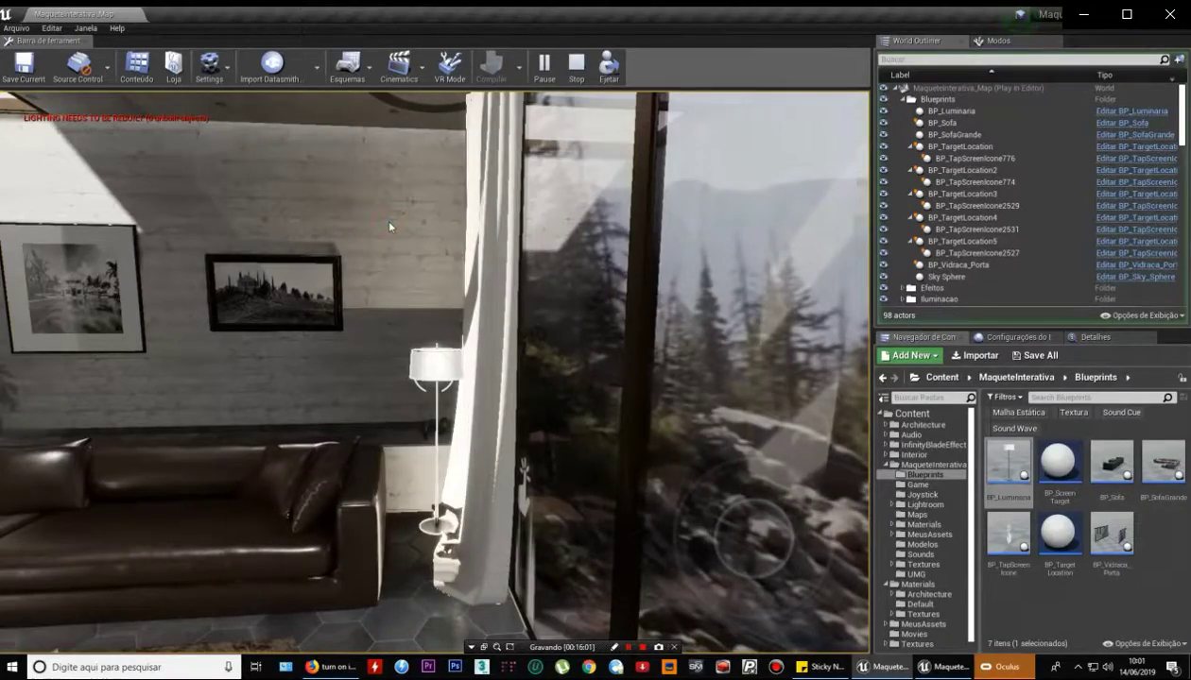
{"action": "left_click", "coordinate": [388, 227]}
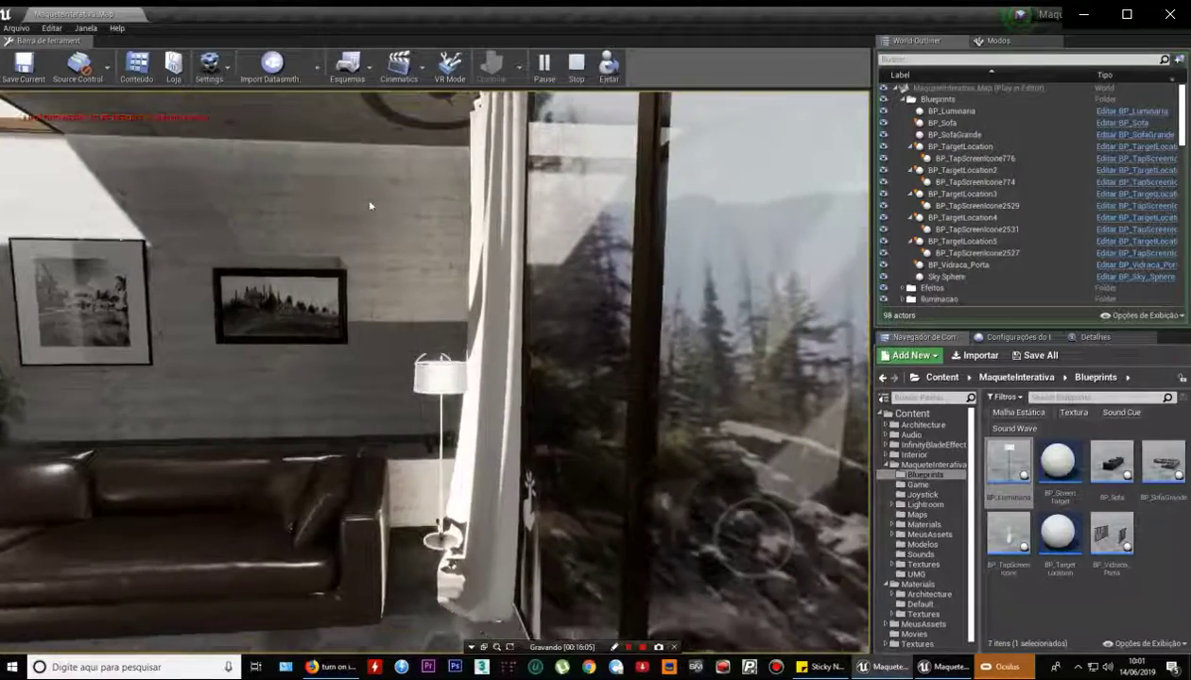
{"action": "left_click", "coordinate": [364, 198]}
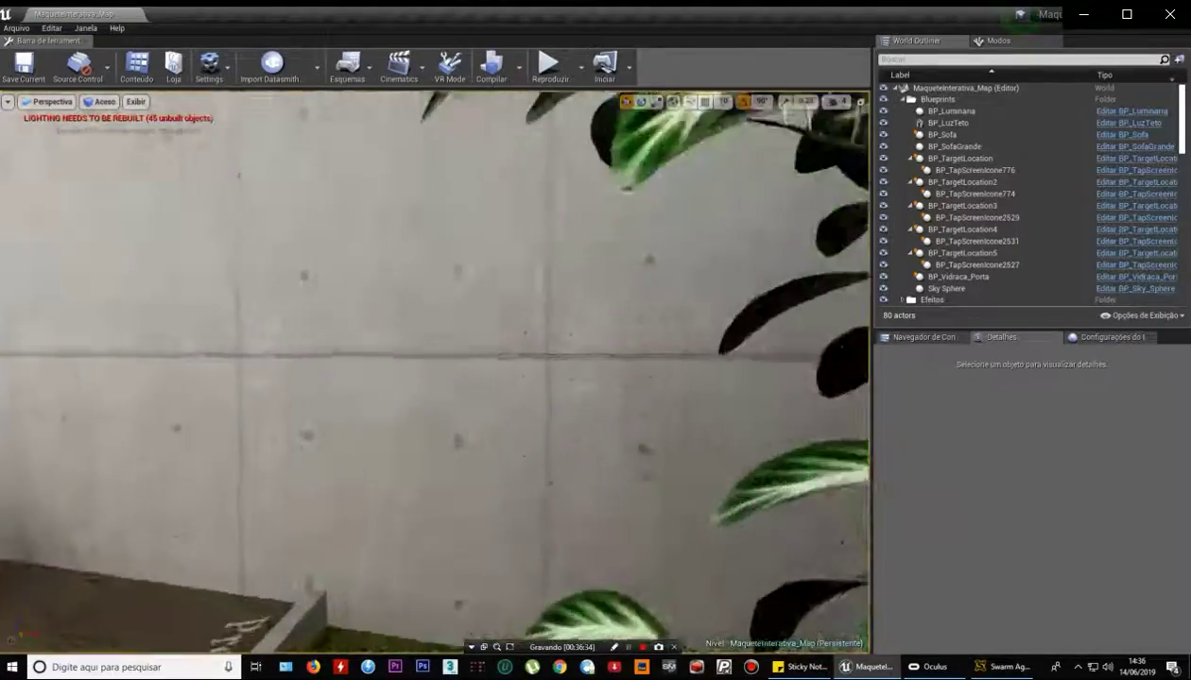
Select the potted plant, open its mesh, and dock the editor beside the level view.
{"action": "right_click_drag", "start_coordinate": [375, 386], "coordinate": [375, 386]}
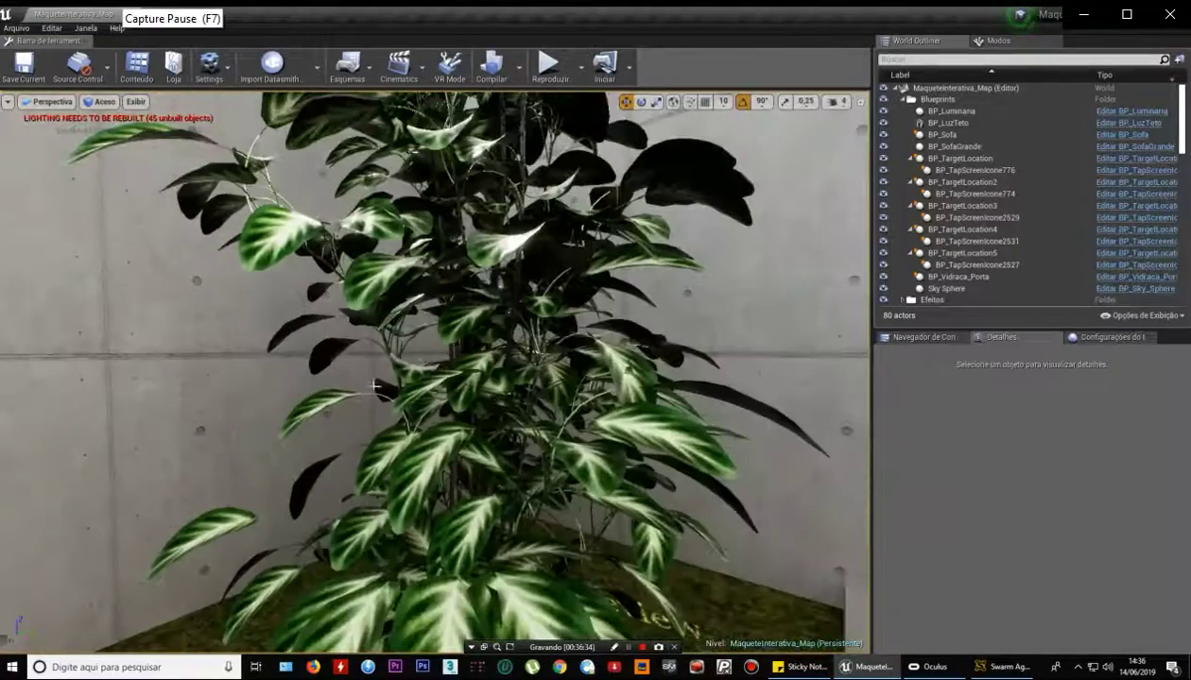
{"action": "left_click", "coordinate": [464, 379]}
{"action": "double_click", "coordinate": [1059, 472]}
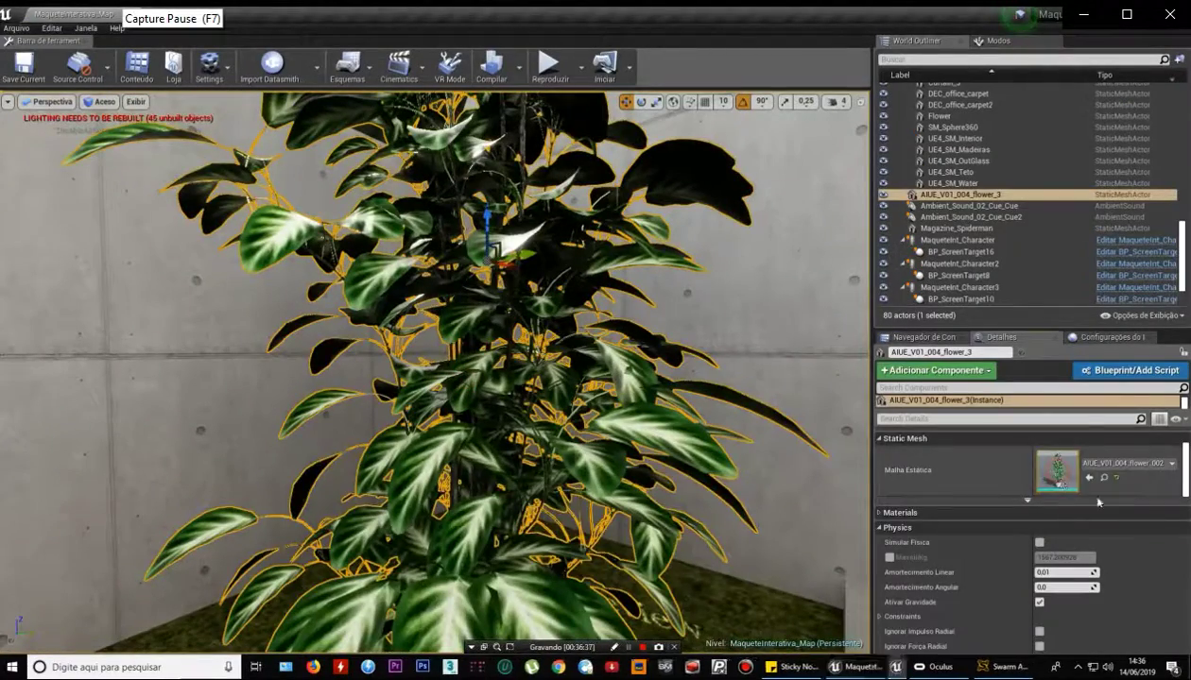
{"action": "left_click_drag", "start_coordinate": [823, 484], "coordinate": [1188, 377]}
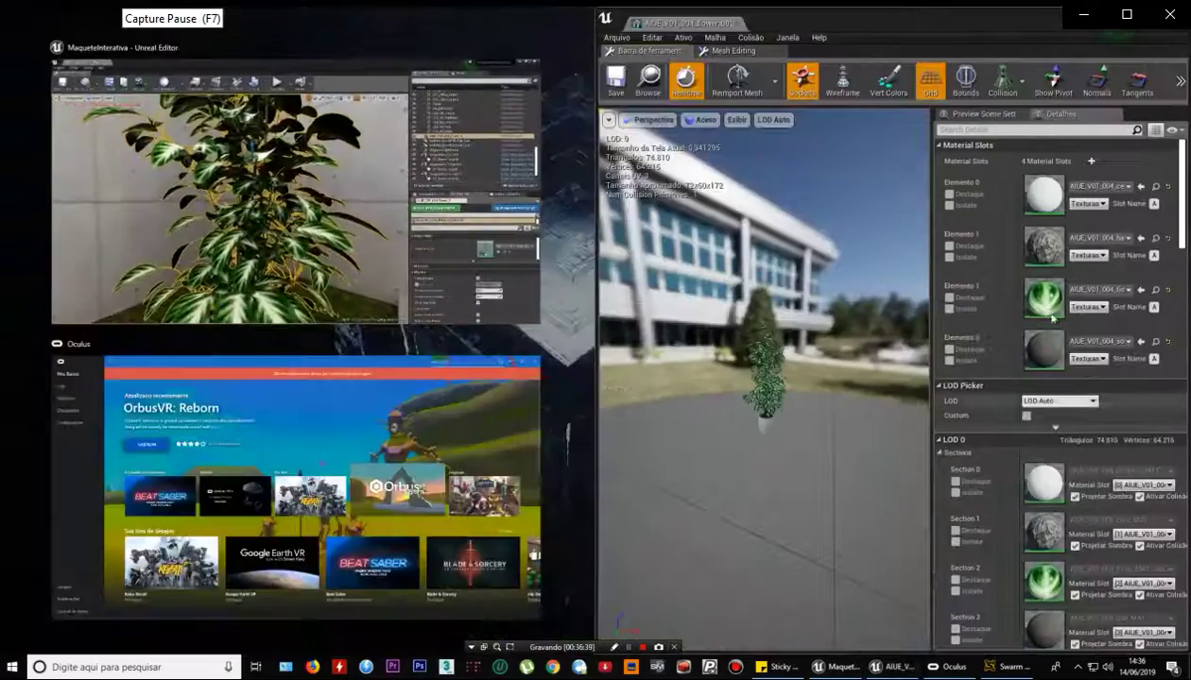
{"action": "left_click", "coordinate": [284, 180]}
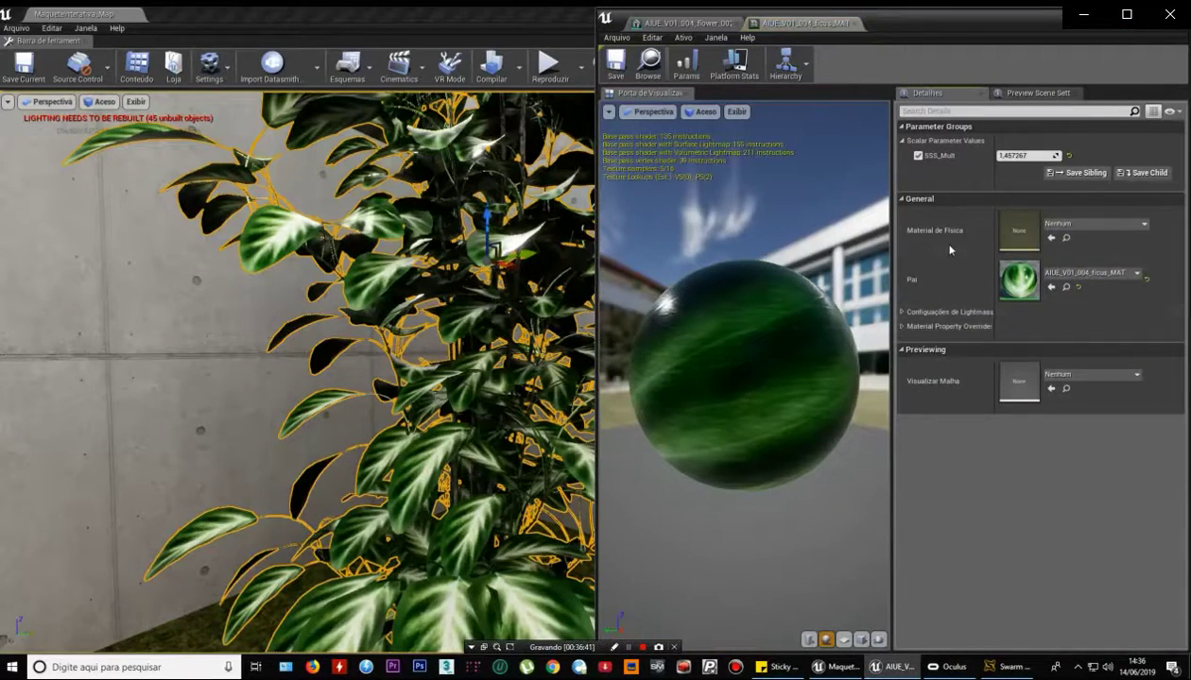
{"action": "right_click_drag", "start_coordinate": [302, 368], "coordinate": [341, 283]}
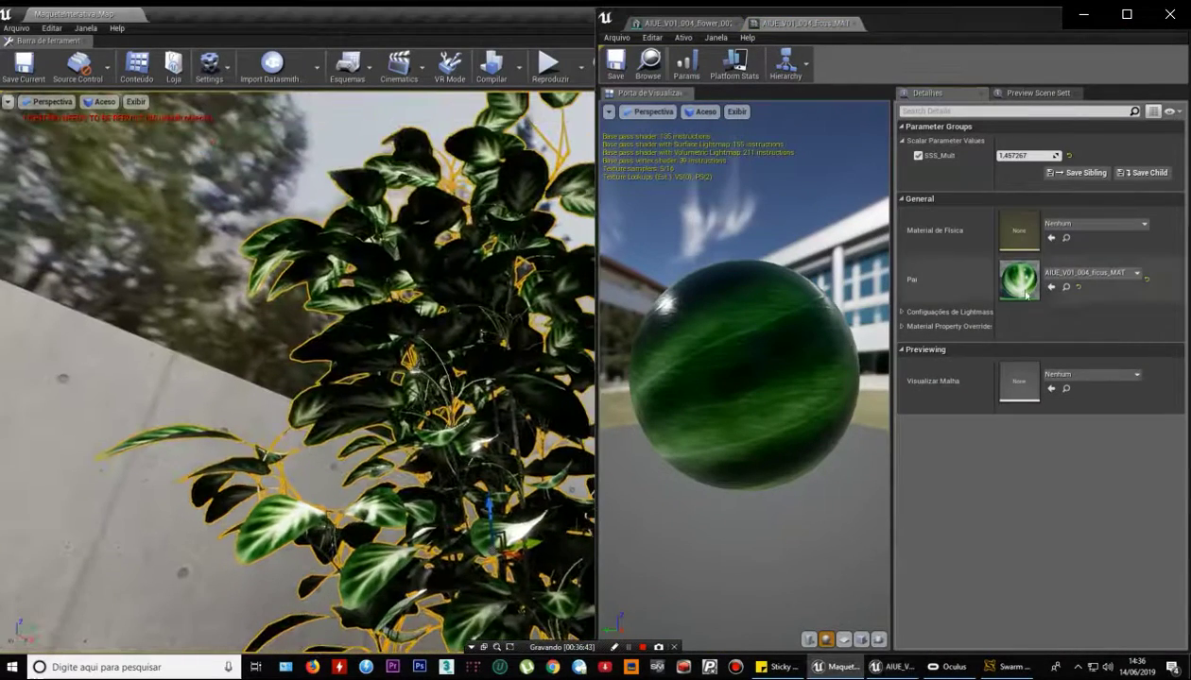
Raise the ficus material's SSS_Mult to brighten the leaves, then Save All.
{"action": "left_click", "coordinate": [1013, 155]}
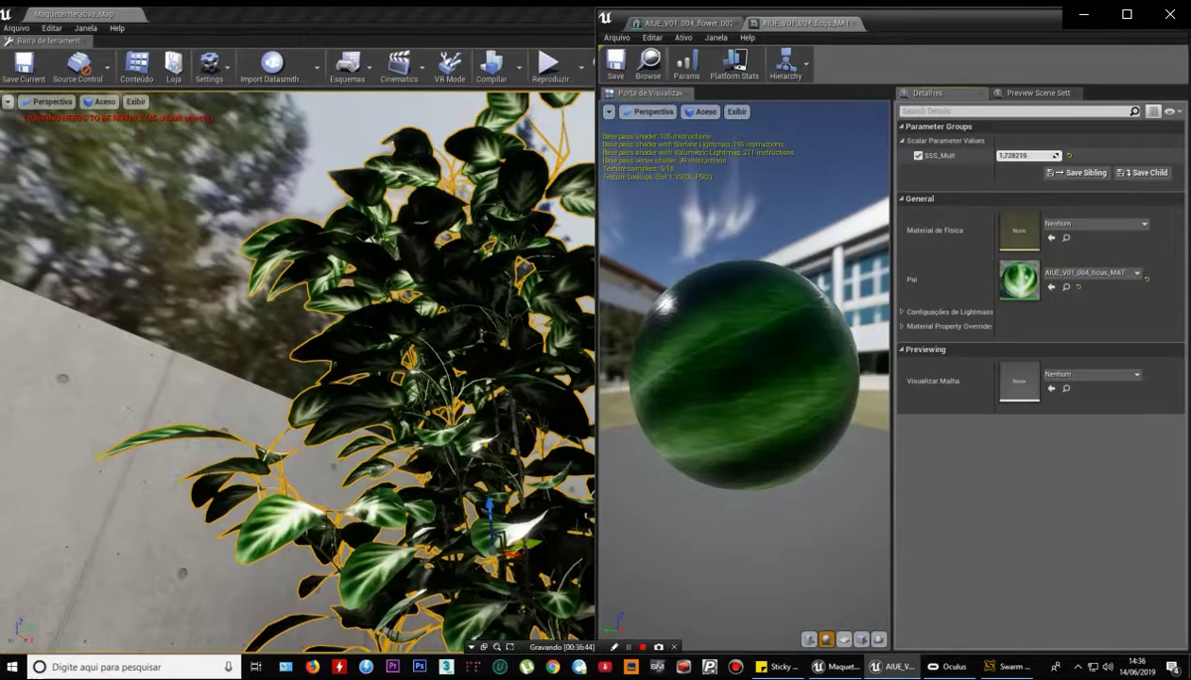
{"action": "mouse_move", "coordinate": [1013, 155]}
{"action": "left_mouse_down"}
{"action": "mouse_move", "coordinate": [1039, 155]}
{"action": "mouse_move", "coordinate": [1002, 155]}
{"action": "mouse_move", "coordinate": [1049, 155]}
{"action": "left_mouse_up"}
{"action": "left_click", "coordinate": [19, 28]}
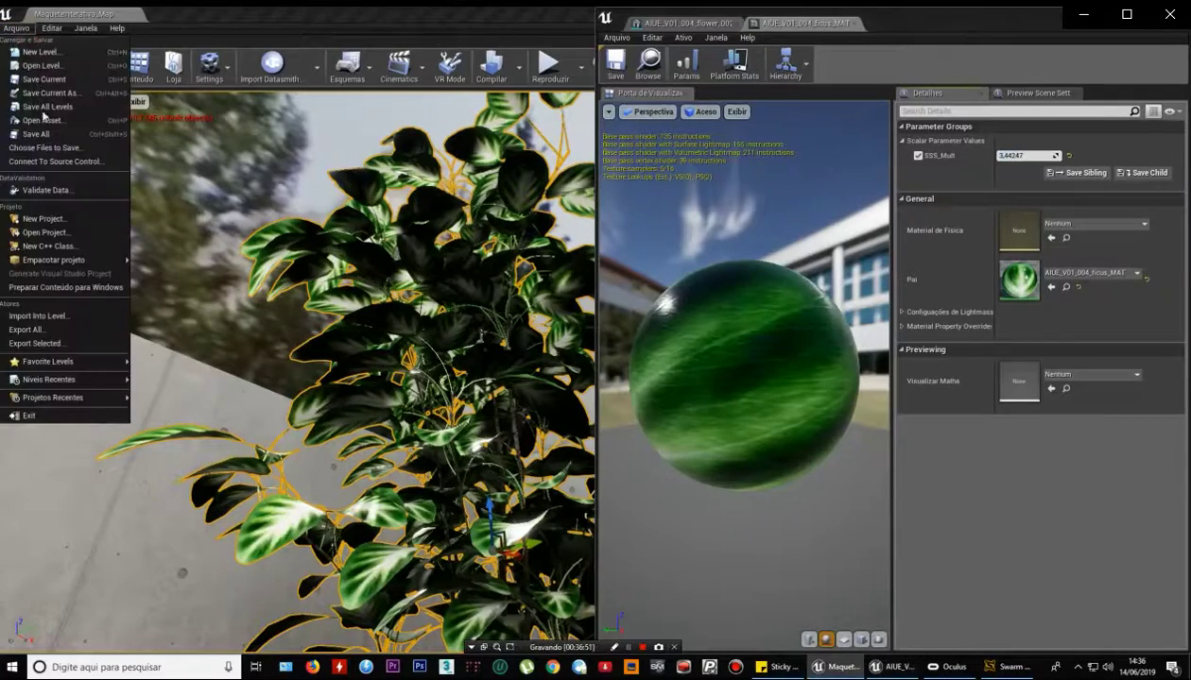
{"action": "left_click", "coordinate": [35, 135]}
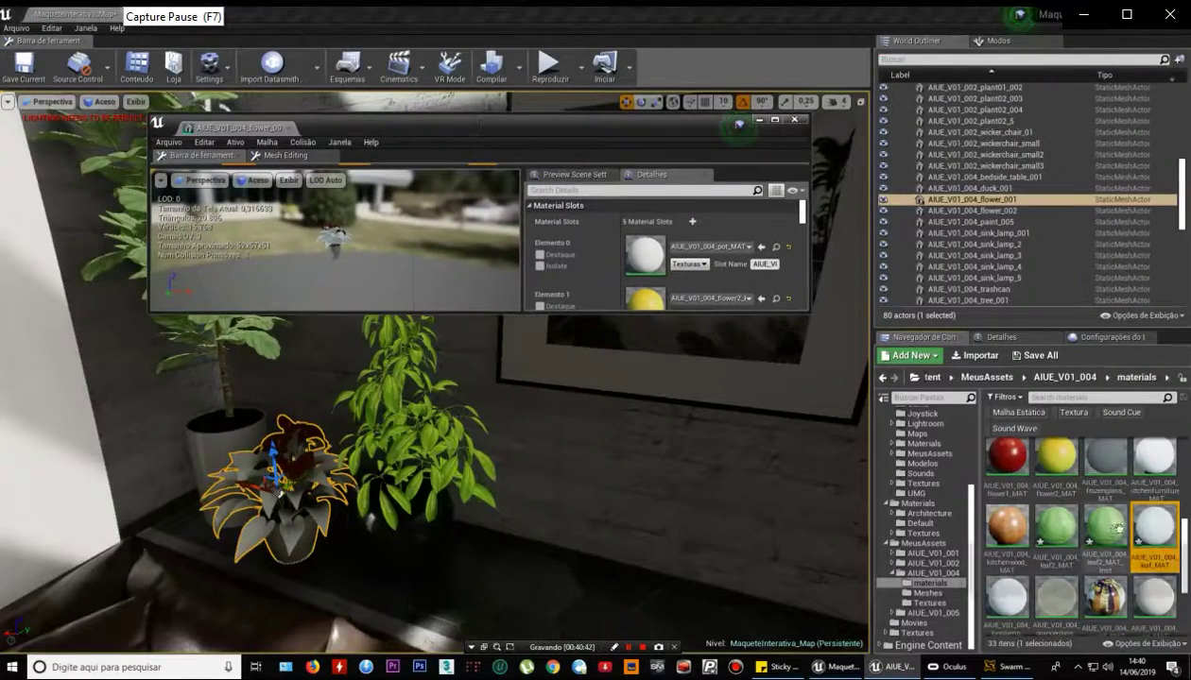
Open the flower plant's static mesh and browse to its red flower1_MAT material.
{"action": "left_click", "coordinate": [1106, 525]}
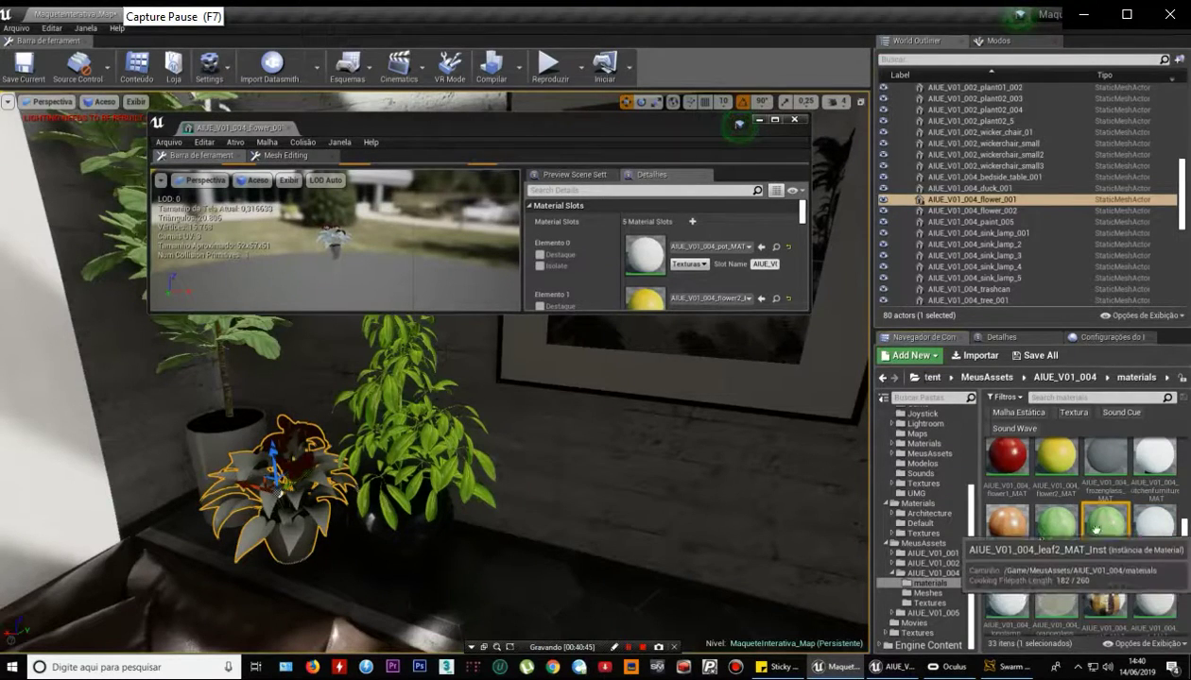
{"action": "double_click", "coordinate": [548, 129]}
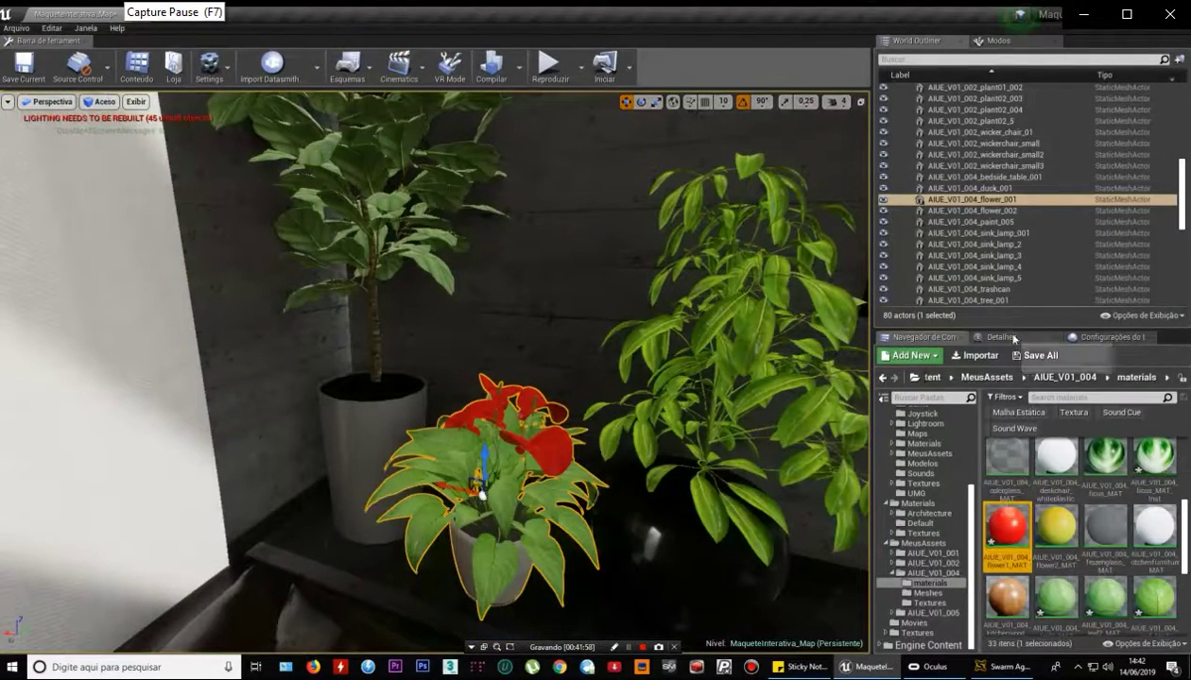
{"action": "left_click", "coordinate": [1004, 337]}
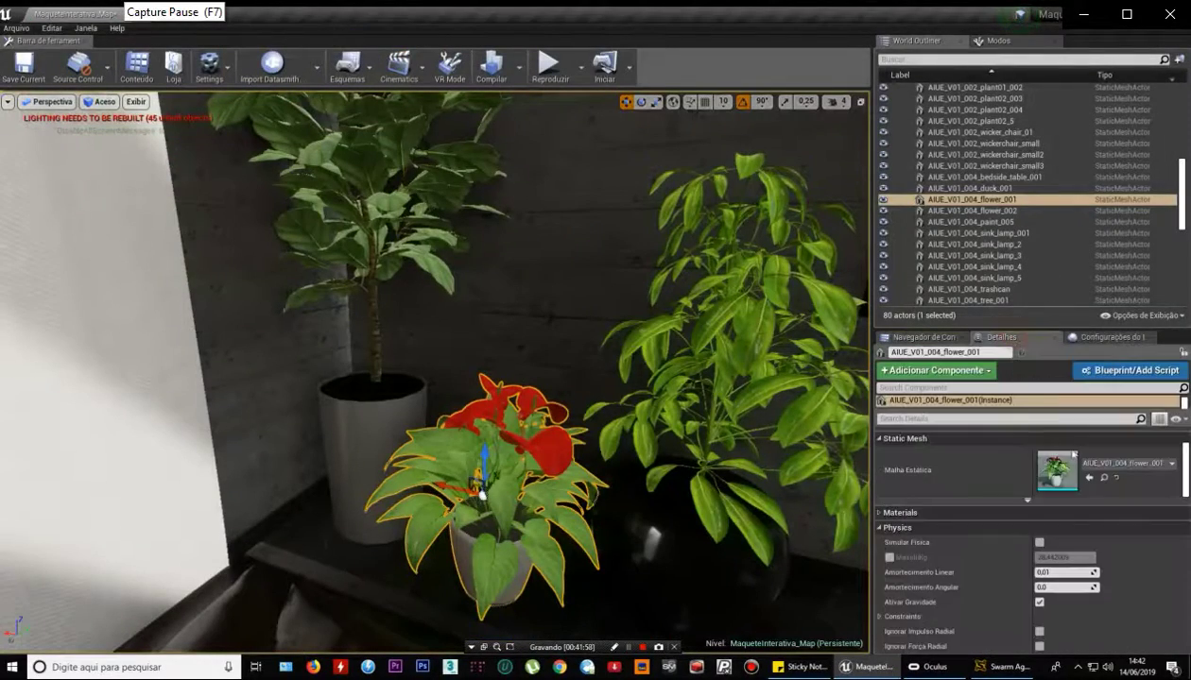
{"action": "double_click", "coordinate": [1055, 466]}
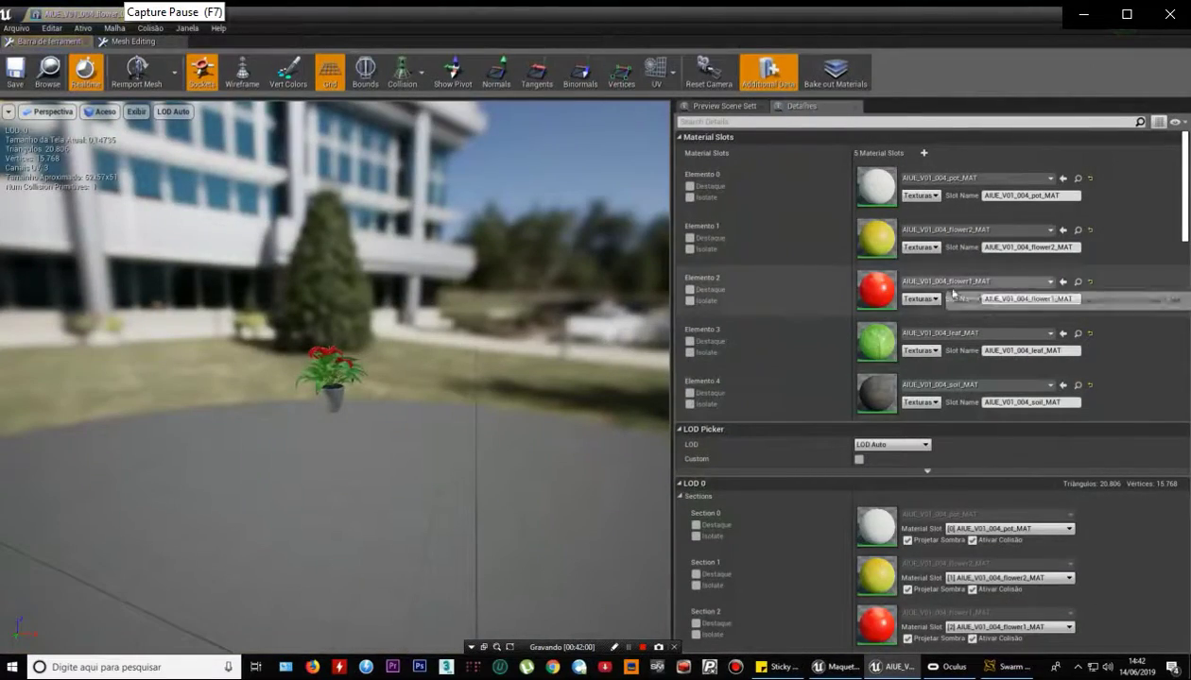
{"action": "left_click", "coordinate": [1077, 281]}
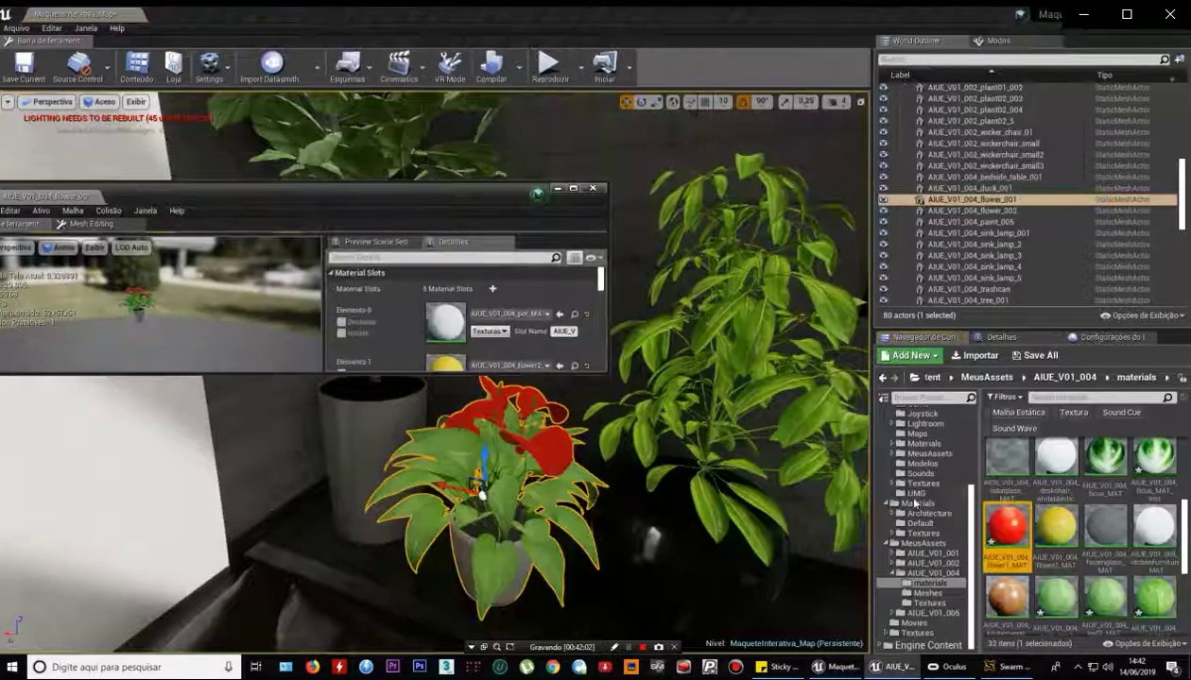
{"action": "right_click", "coordinate": [1016, 530]}
Create a material instance from flower1_MAT, then switch the walkthrough's sofa to black.
{"action": "left_click", "coordinate": [1087, 244]}
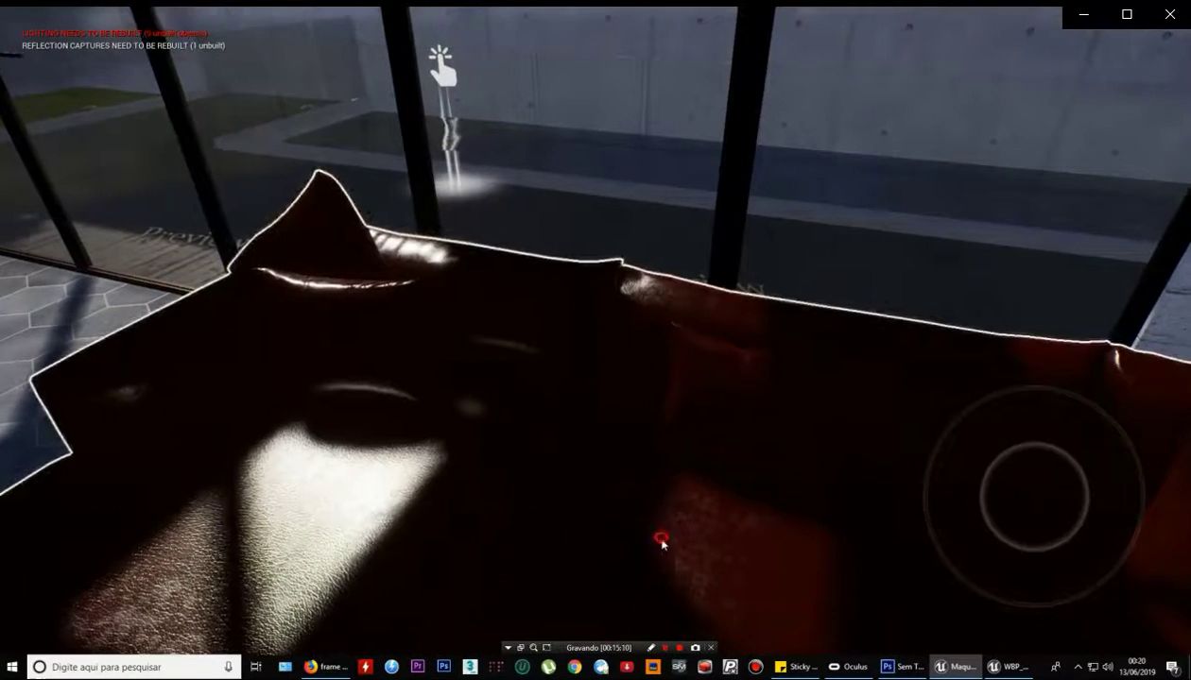
{"action": "left_click", "coordinate": [710, 529]}
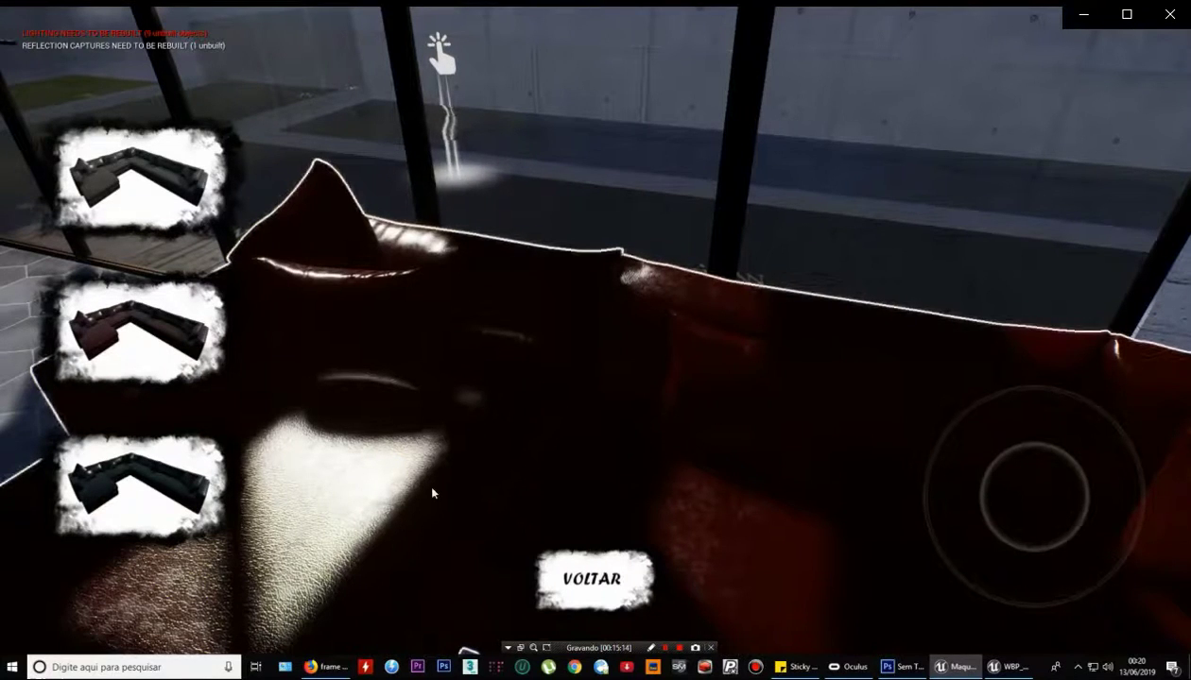
{"action": "left_click", "coordinate": [116, 465]}
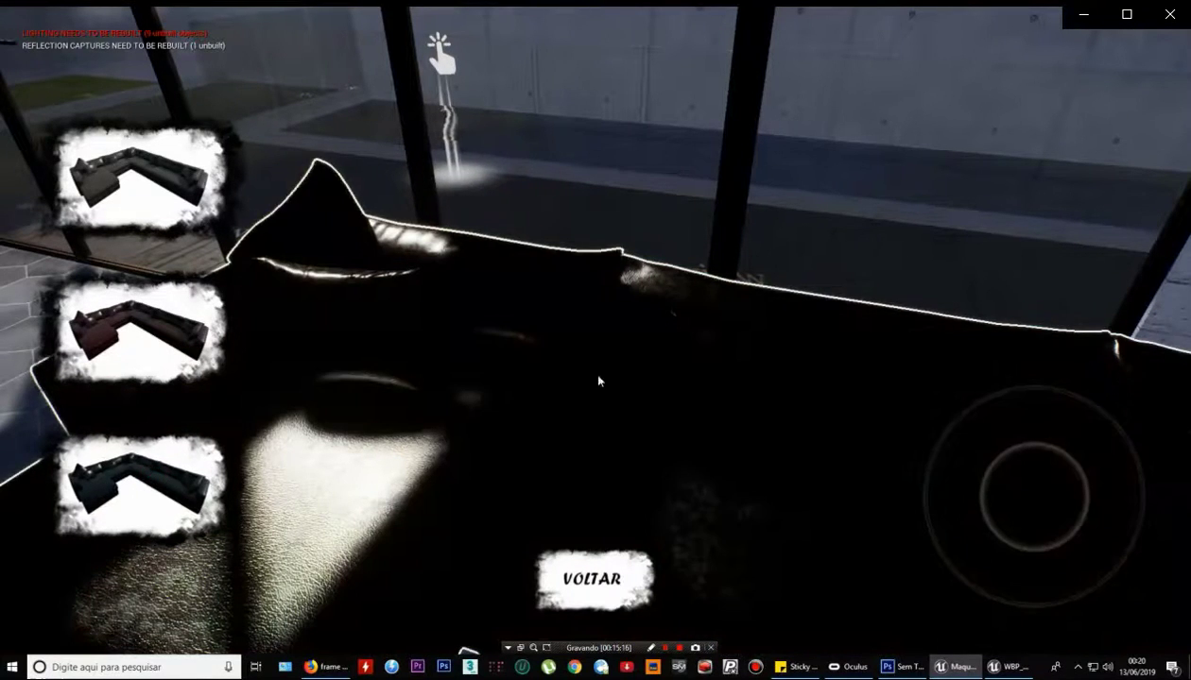
{"action": "left_click", "coordinate": [605, 586]}
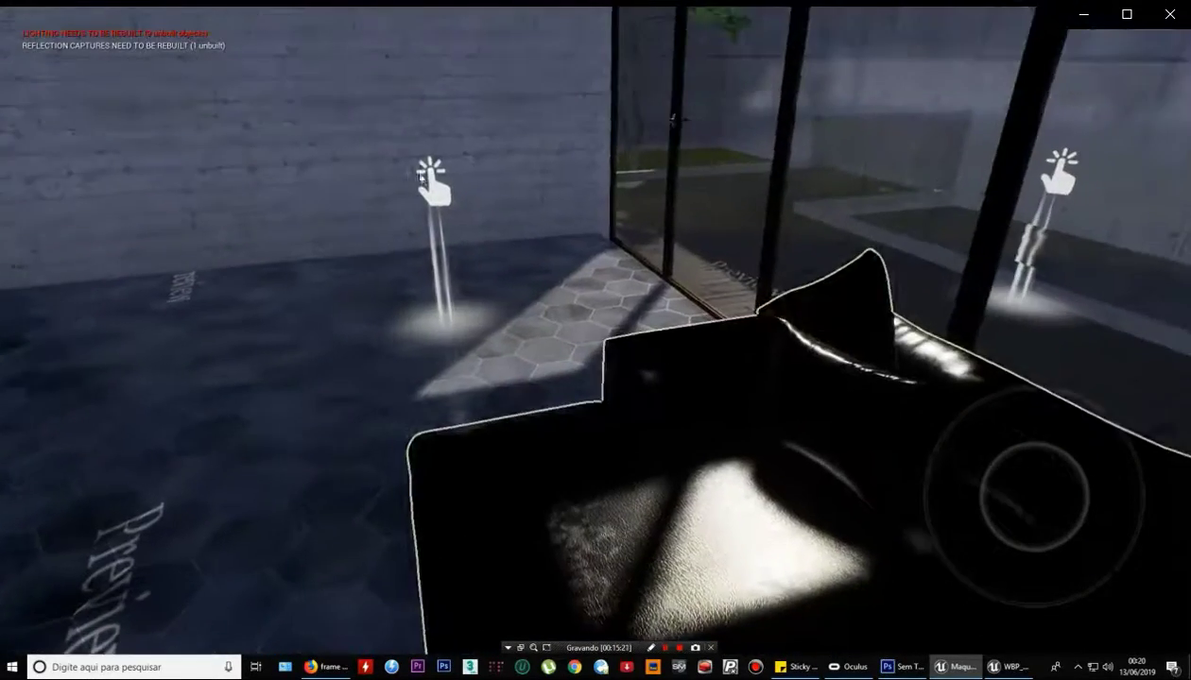
Teleport across the room toward the glass wall and forest, then back to the black sofa.
{"action": "left_click", "coordinate": [421, 180]}
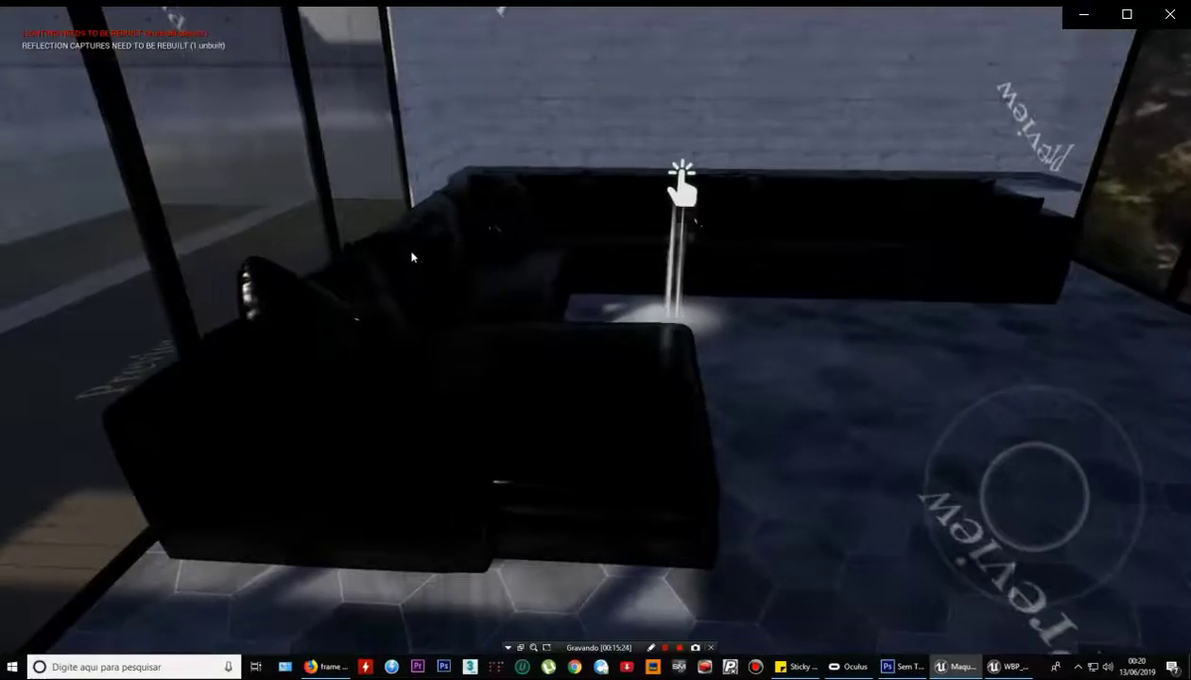
{"action": "left_click_drag", "start_coordinate": [412, 257], "coordinate": [526, 250]}
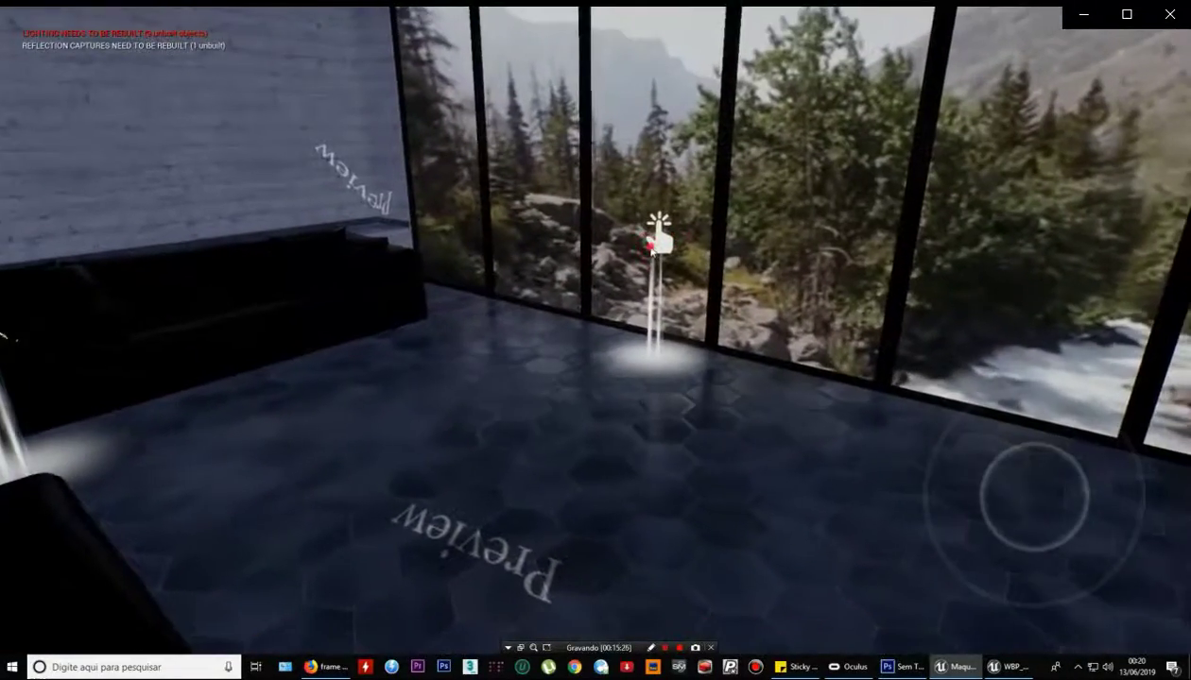
{"action": "left_click", "coordinate": [648, 236]}
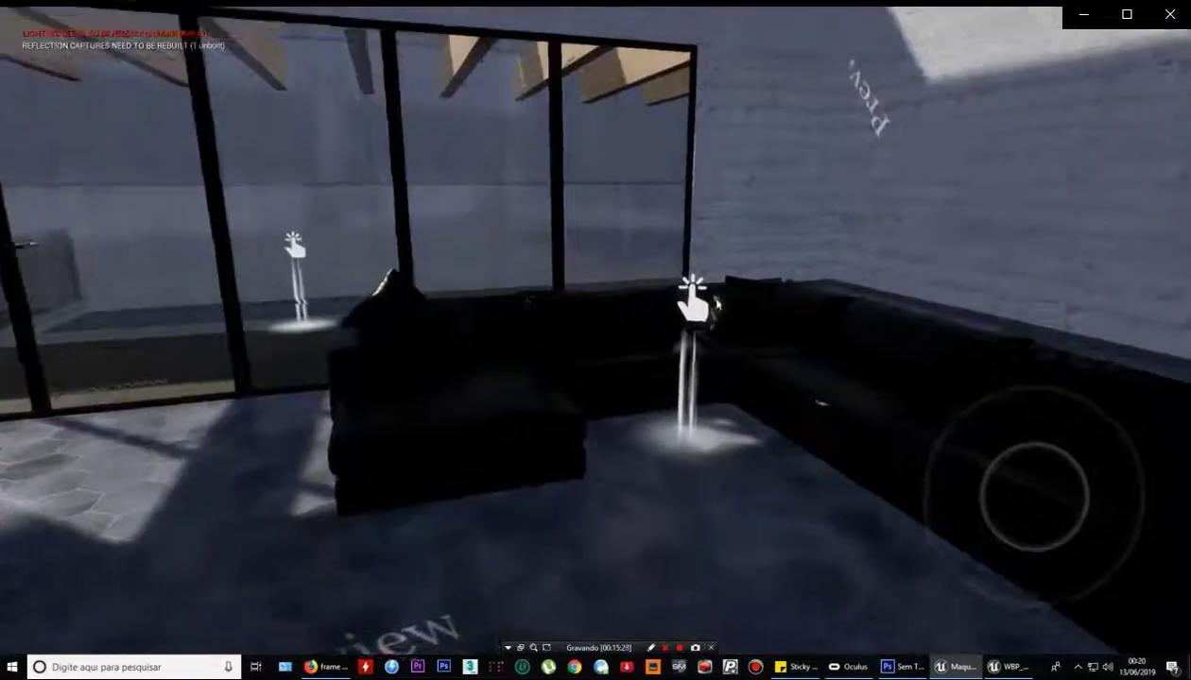
{"action": "mouse_move", "coordinate": [715, 303]}
{"action": "left_mouse_down"}
{"action": "mouse_move", "coordinate": [504, 390]}
{"action": "mouse_move", "coordinate": [714, 382]}
{"action": "mouse_move", "coordinate": [762, 349]}
{"action": "left_mouse_up"}
Set Mobility to Static for BP_SofaGrande components from Scene through sofa_pillows.
{"action": "left_click", "coordinate": [761, 349]}
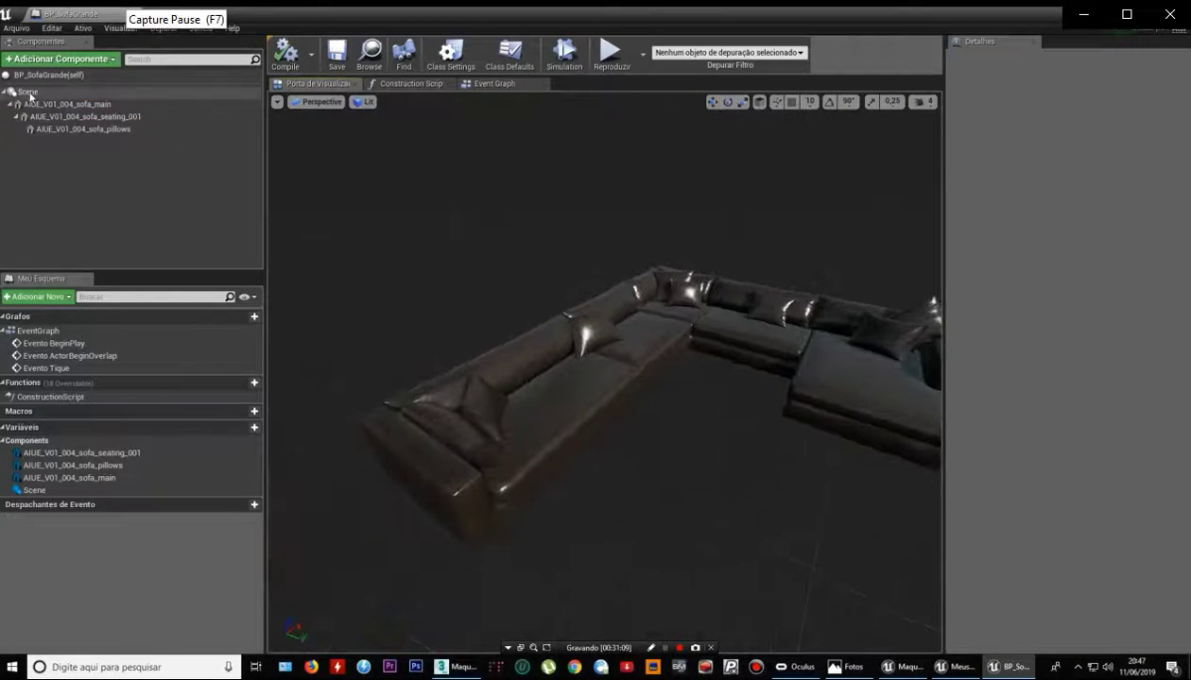
{"action": "left_click", "coordinate": [28, 92]}
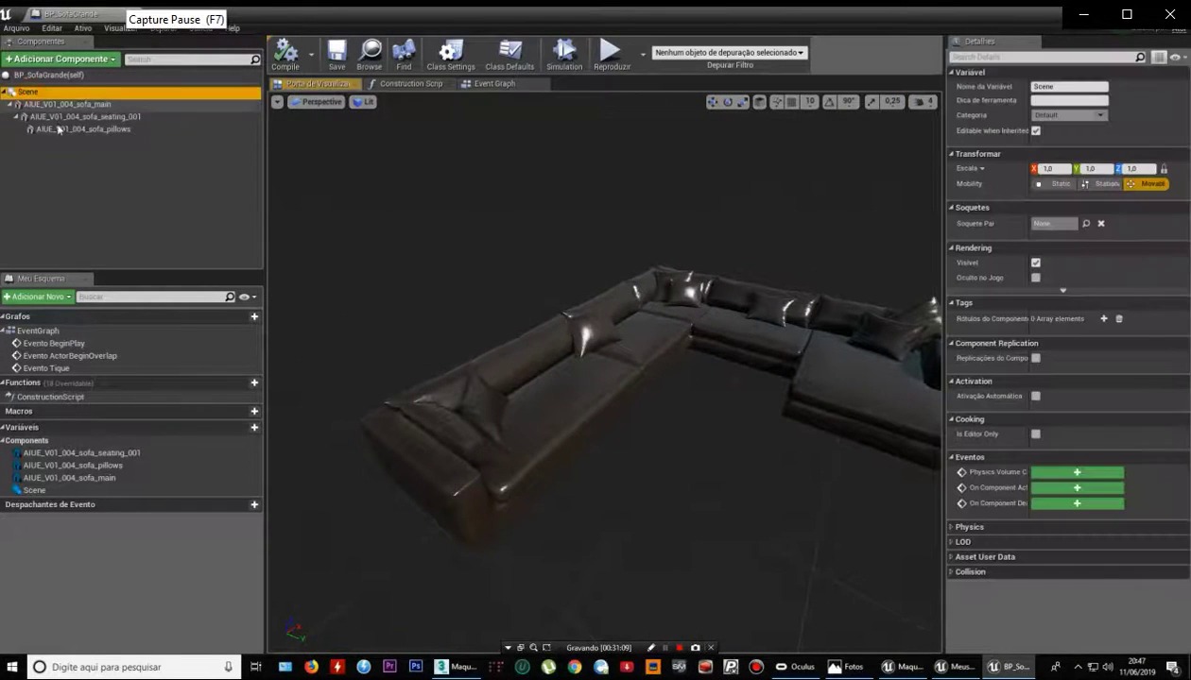
{"action": "left_click", "coordinate": [83, 129], "text": "shift"}
{"action": "left_click", "coordinate": [1061, 103]}
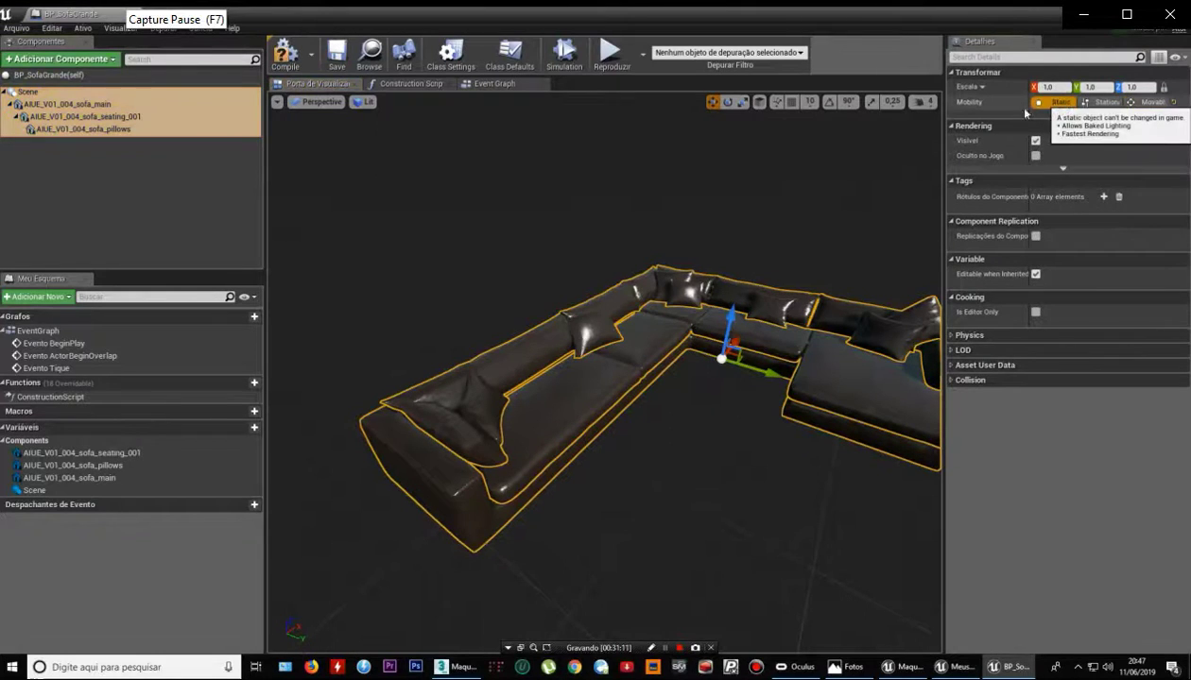
{"action": "left_click", "coordinate": [111, 184]}
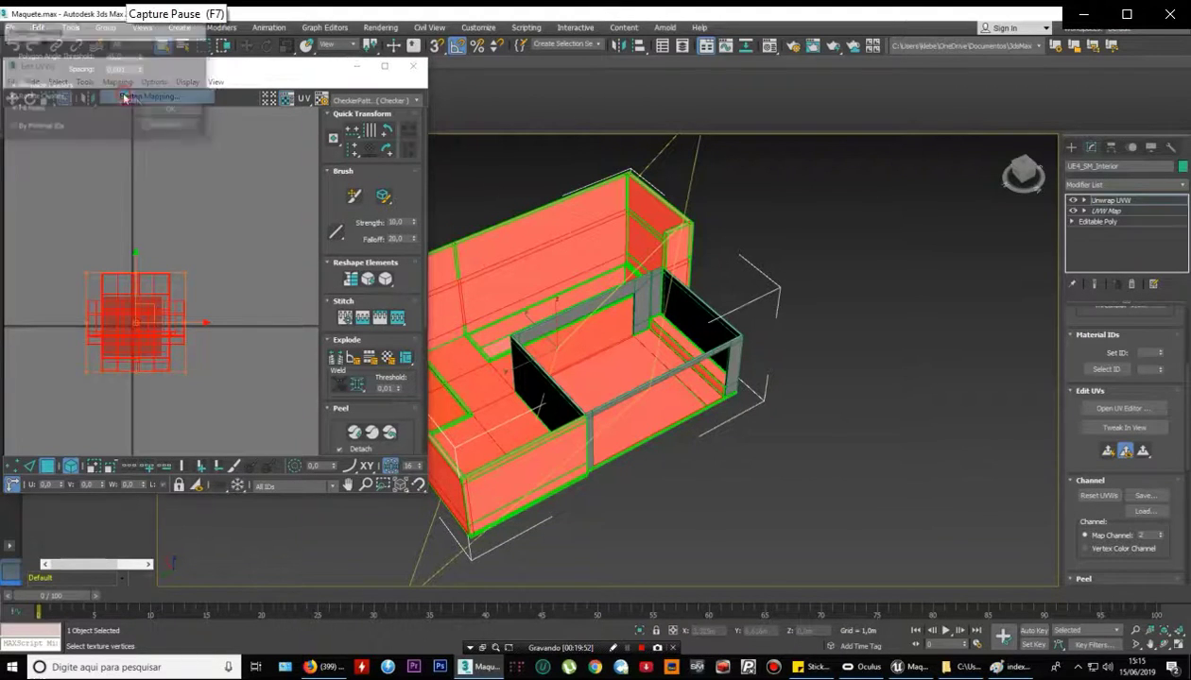
Apply Flatten Mapping to UE4_SM_Interior's channel-2 UVs and pack the elements.
{"action": "left_click", "coordinate": [153, 110]}
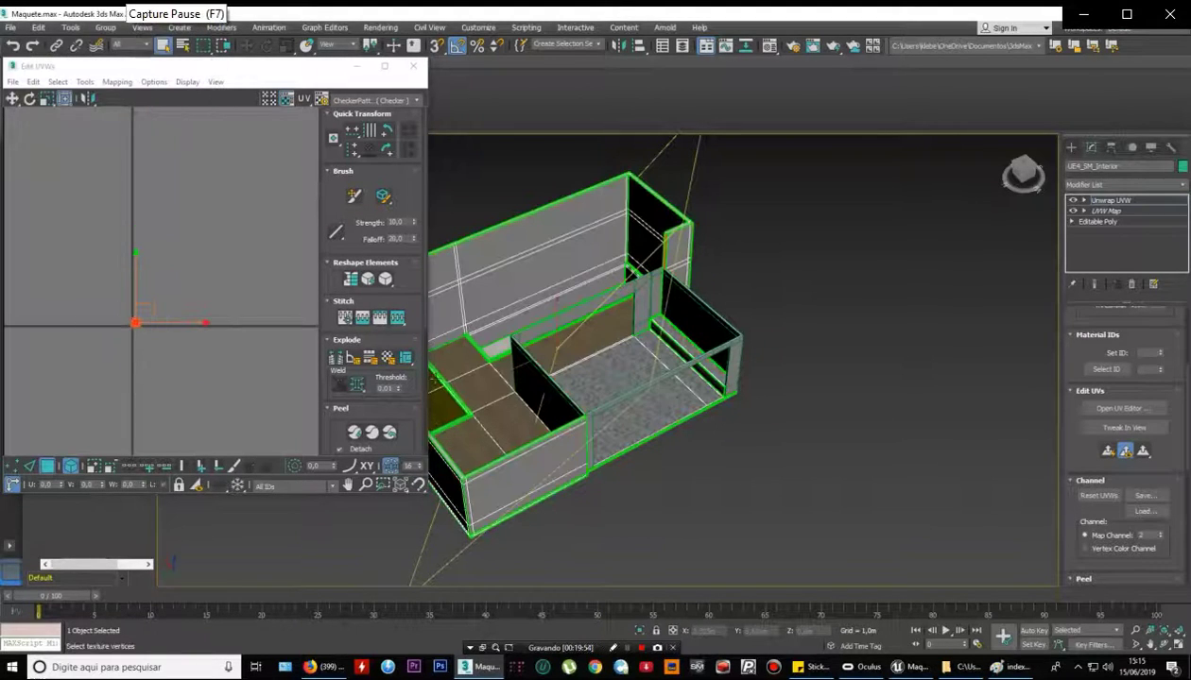
{"action": "scroll", "coordinate": [345, 364], "scroll_direction": "down", "scroll_amount": 5}
{"action": "left_click", "coordinate": [335, 349]}
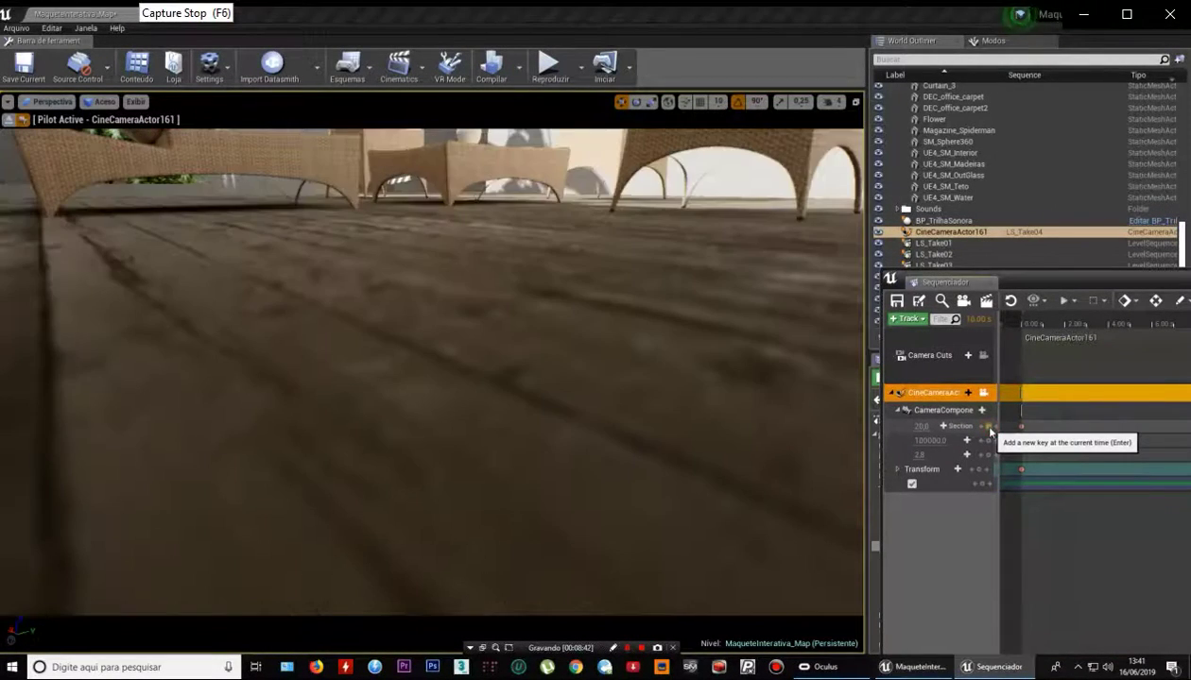
Float the Sequencer aside and rewind the CineCameraActor161 shot to its start.
{"action": "left_click_drag", "start_coordinate": [945, 281], "coordinate": [557, 166]}
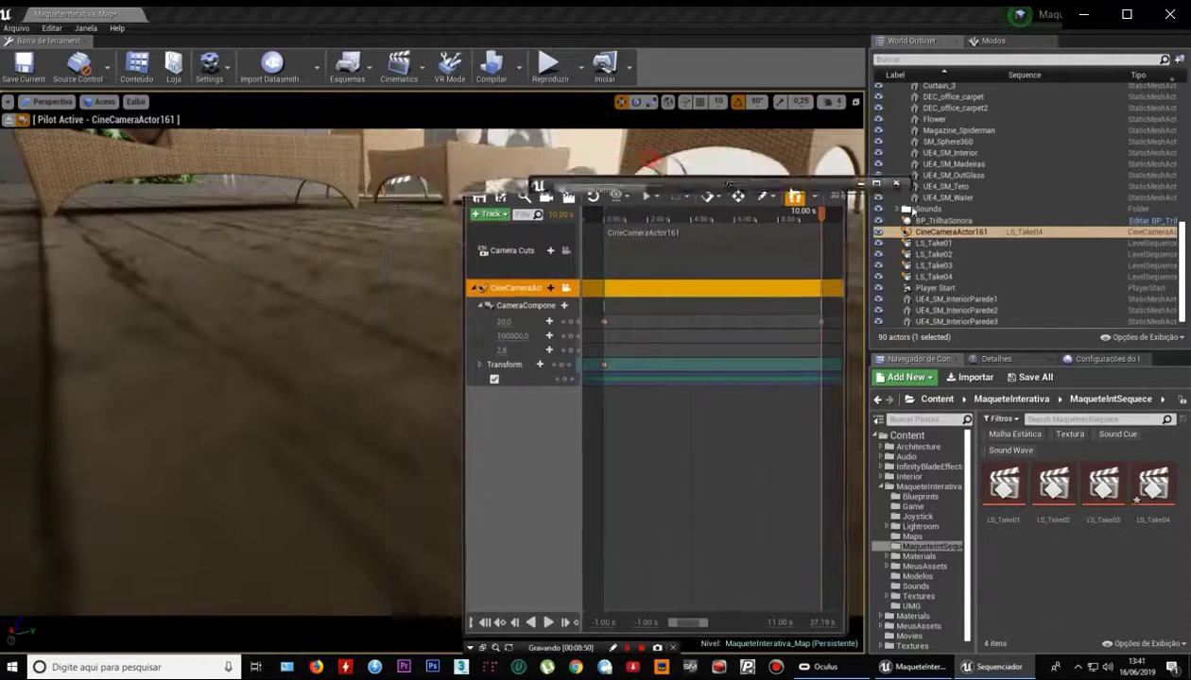
{"action": "left_click_drag", "start_coordinate": [652, 161], "coordinate": [1002, 220]}
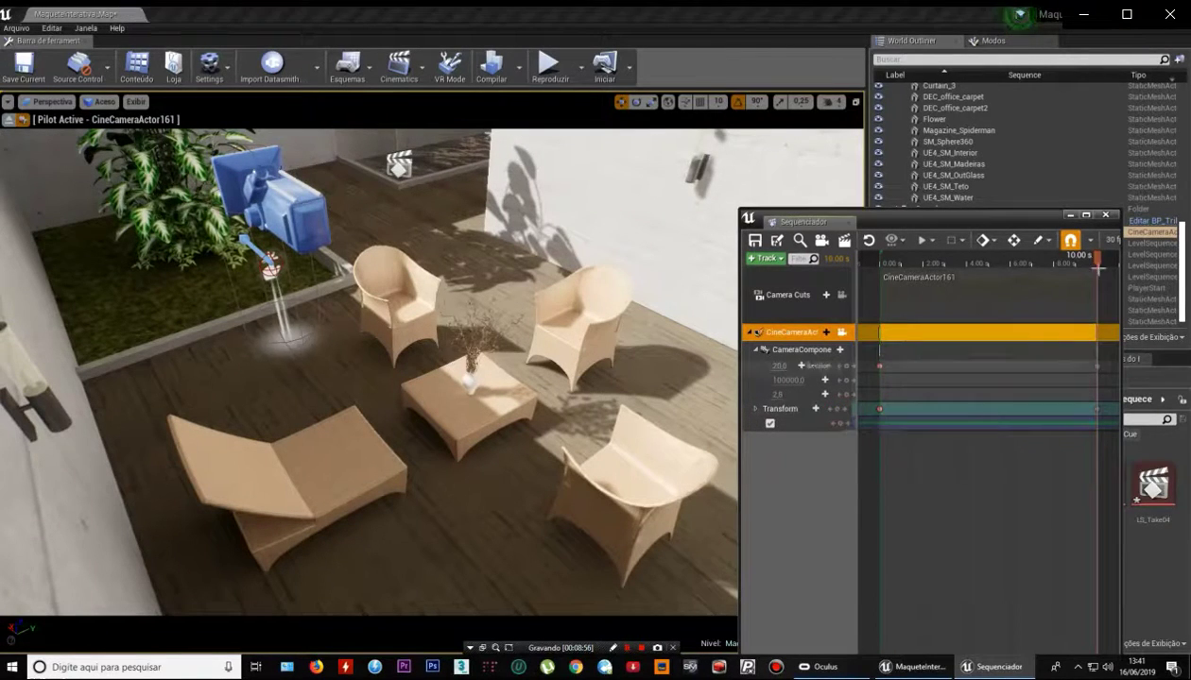
{"action": "left_click_drag", "start_coordinate": [1095, 264], "coordinate": [878, 309]}
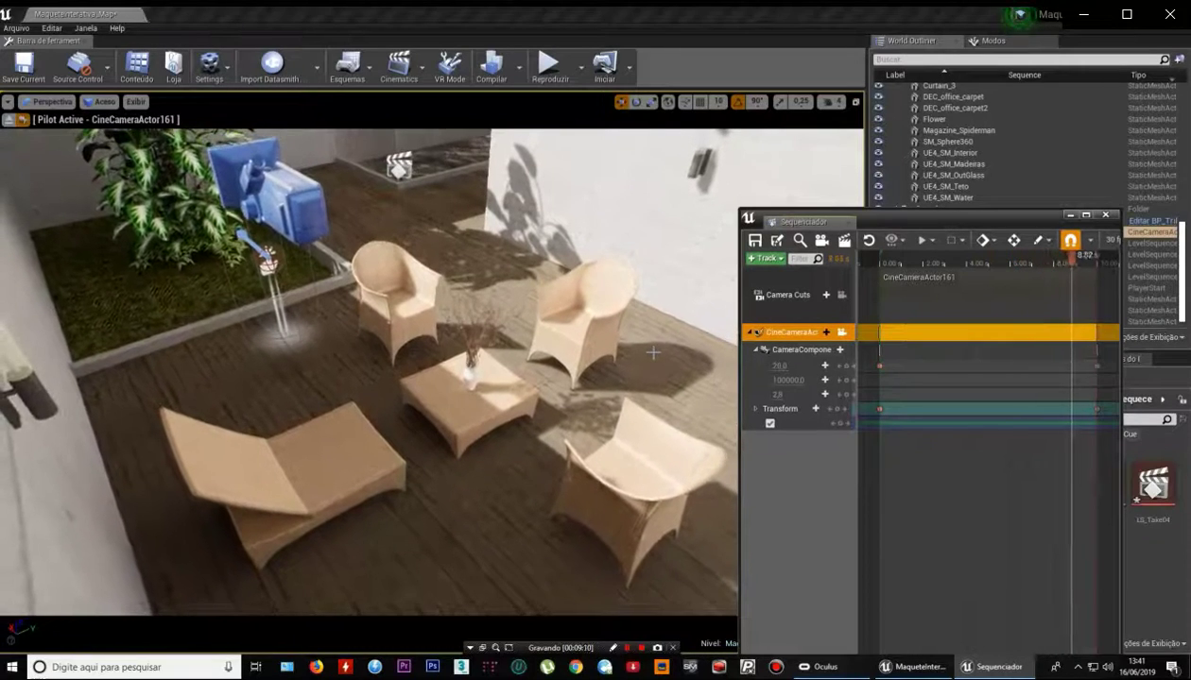
Close the Sequencer and stop piloting the camera, returning to the level view.
{"action": "left_click", "coordinate": [1107, 216]}
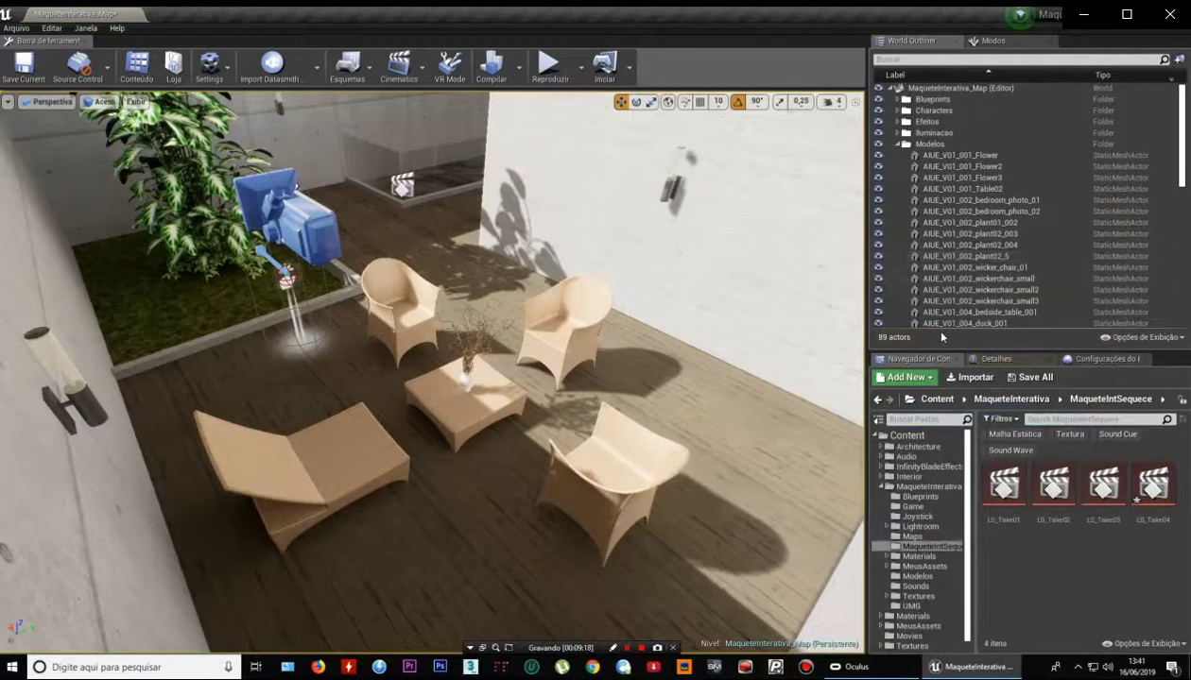
{"action": "left_click", "coordinate": [1069, 581]}
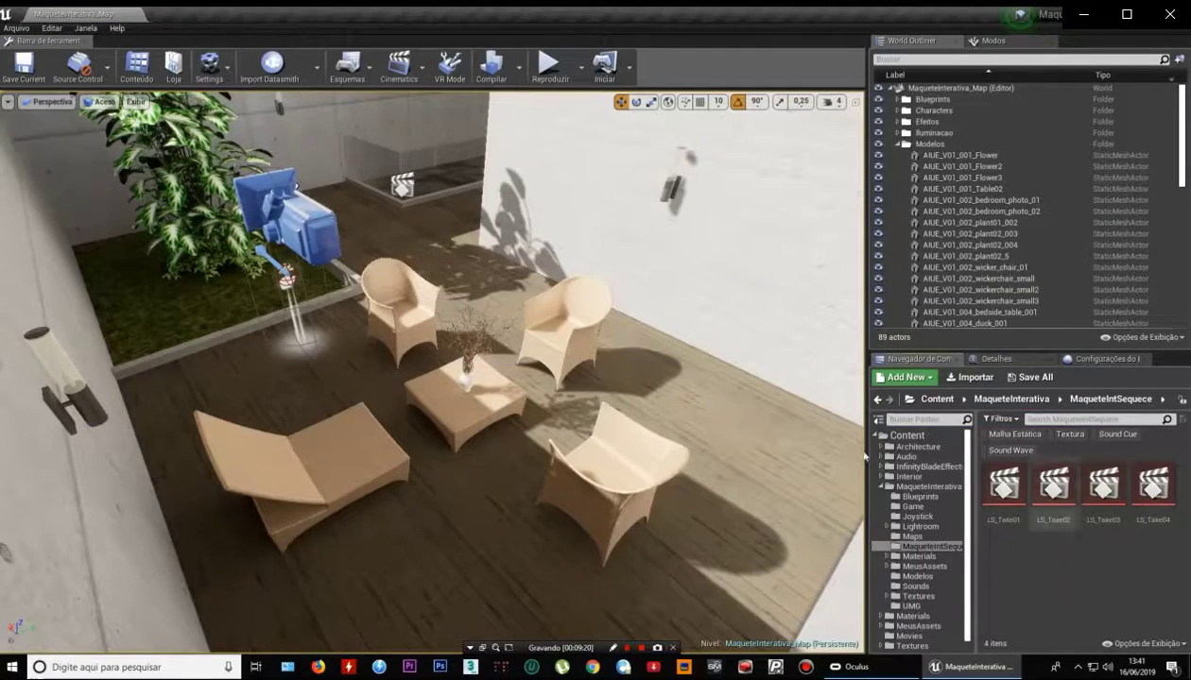
{"action": "scroll", "coordinate": [507, 282], "scroll_direction": "up", "scroll_amount": 6}
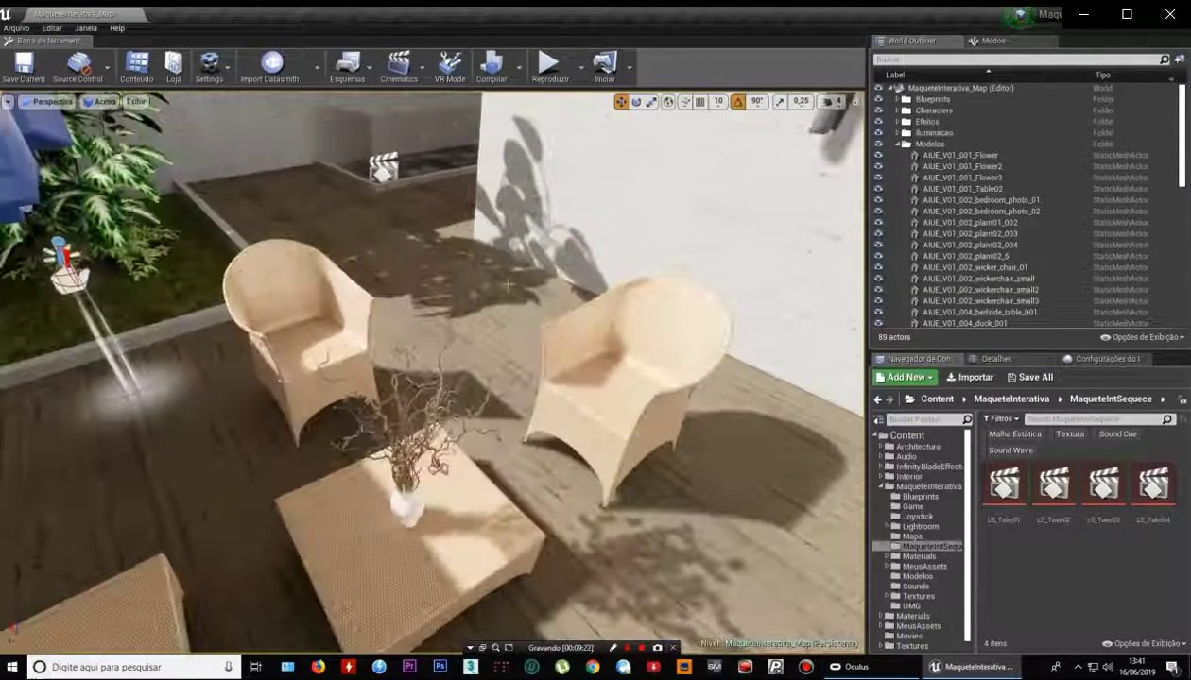